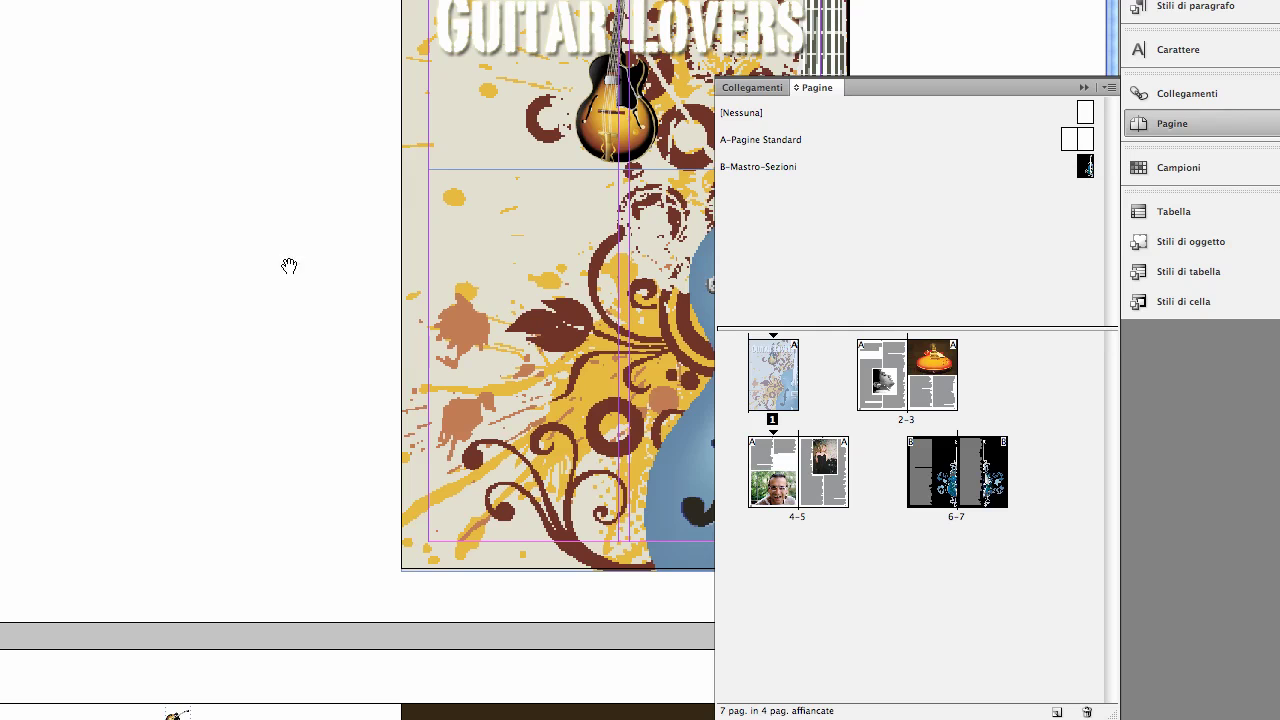
Examine the layouts of spreads 4–5 and 6–7, returning to spread 4–5 at the end
left_click_drag(289, 266, 49, 274)
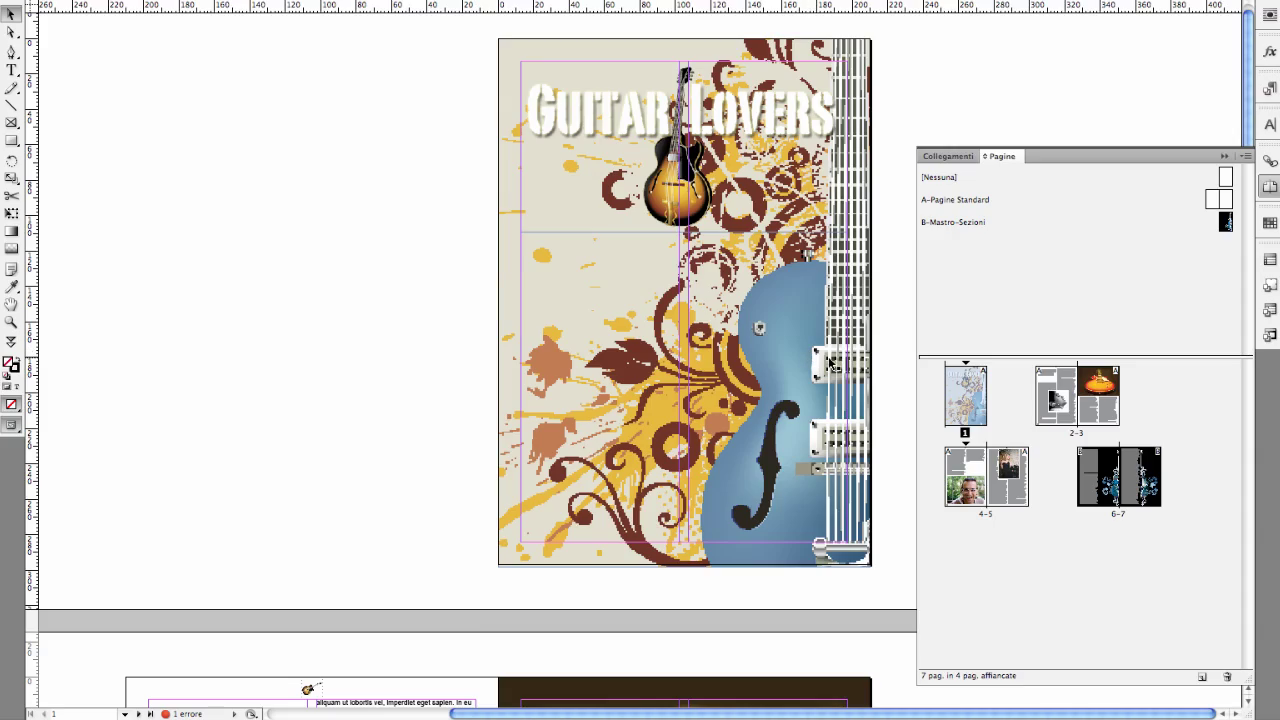
left_click(965, 478)
double_click(965, 478)
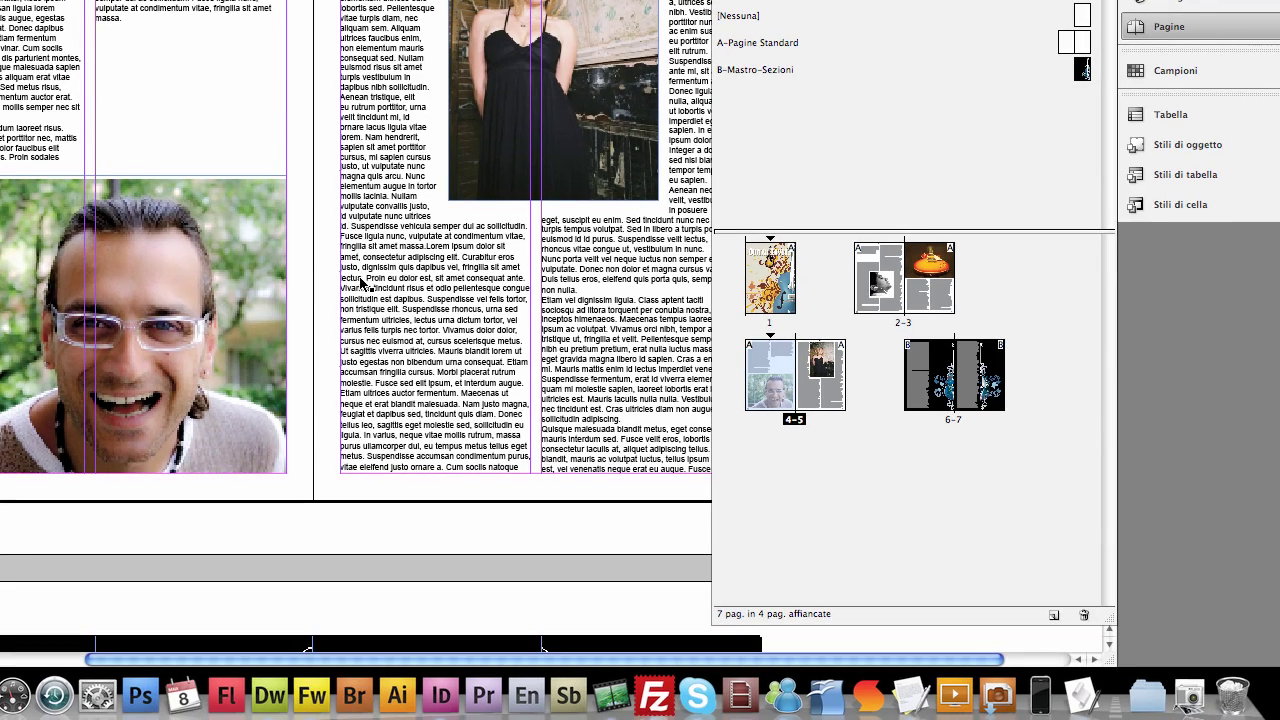
double_click(955, 378)
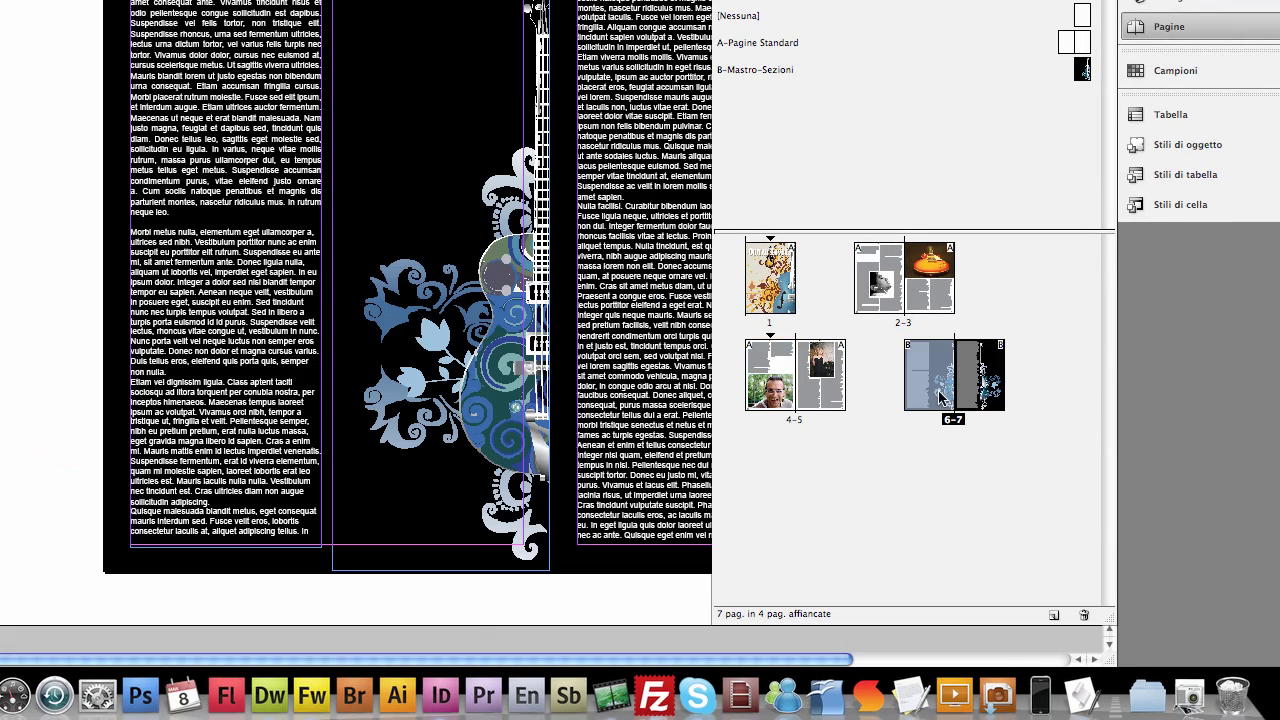
scroll(498, 374, "right", 6)
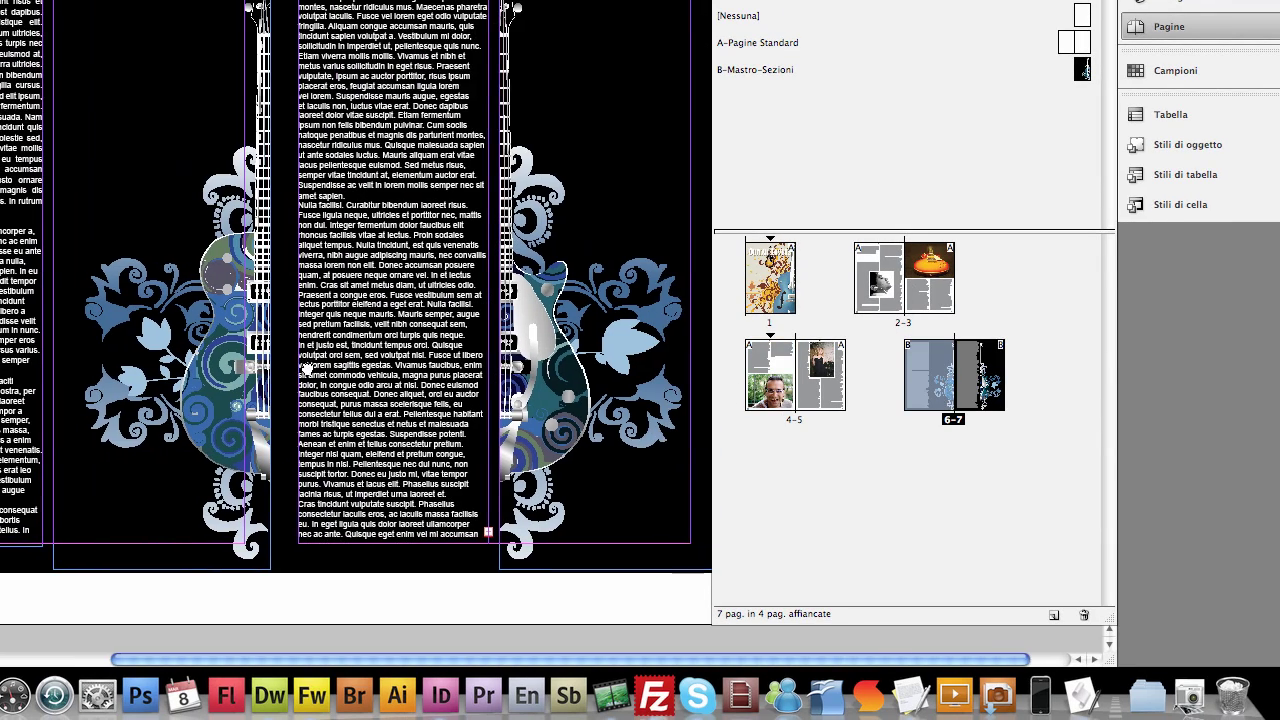
scroll(288, 373, "up", 2)
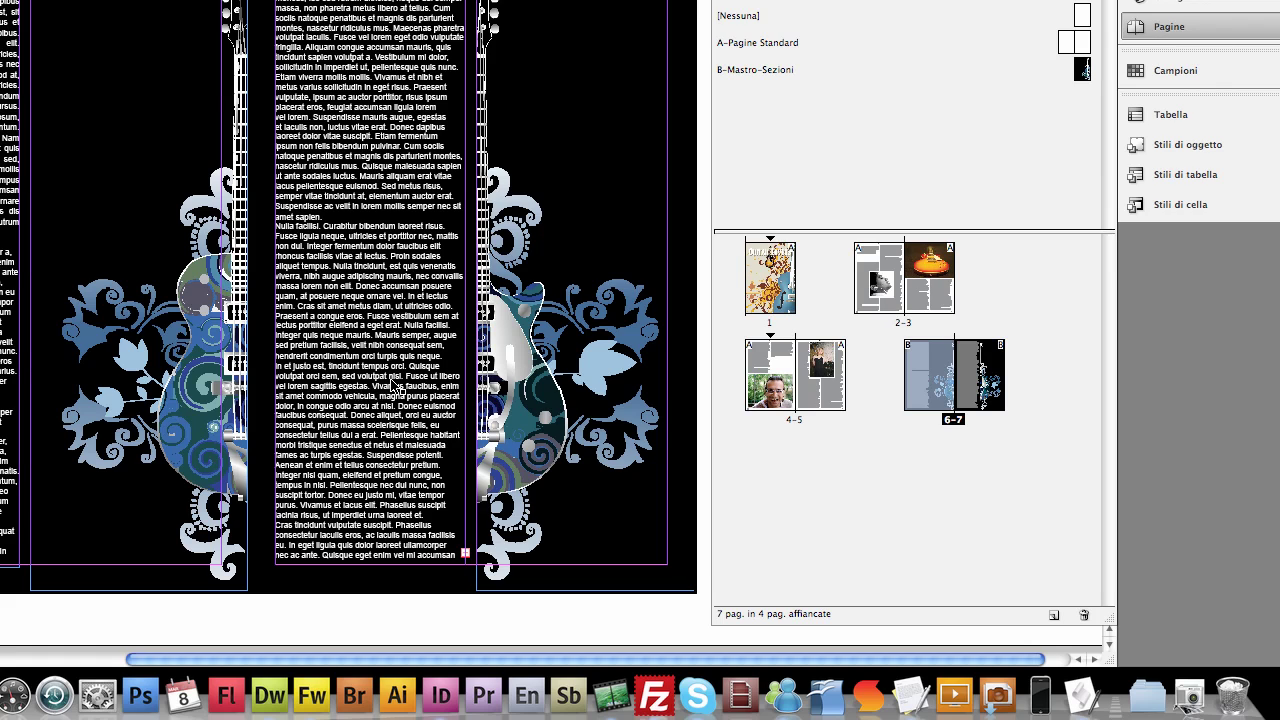
double_click(772, 380)
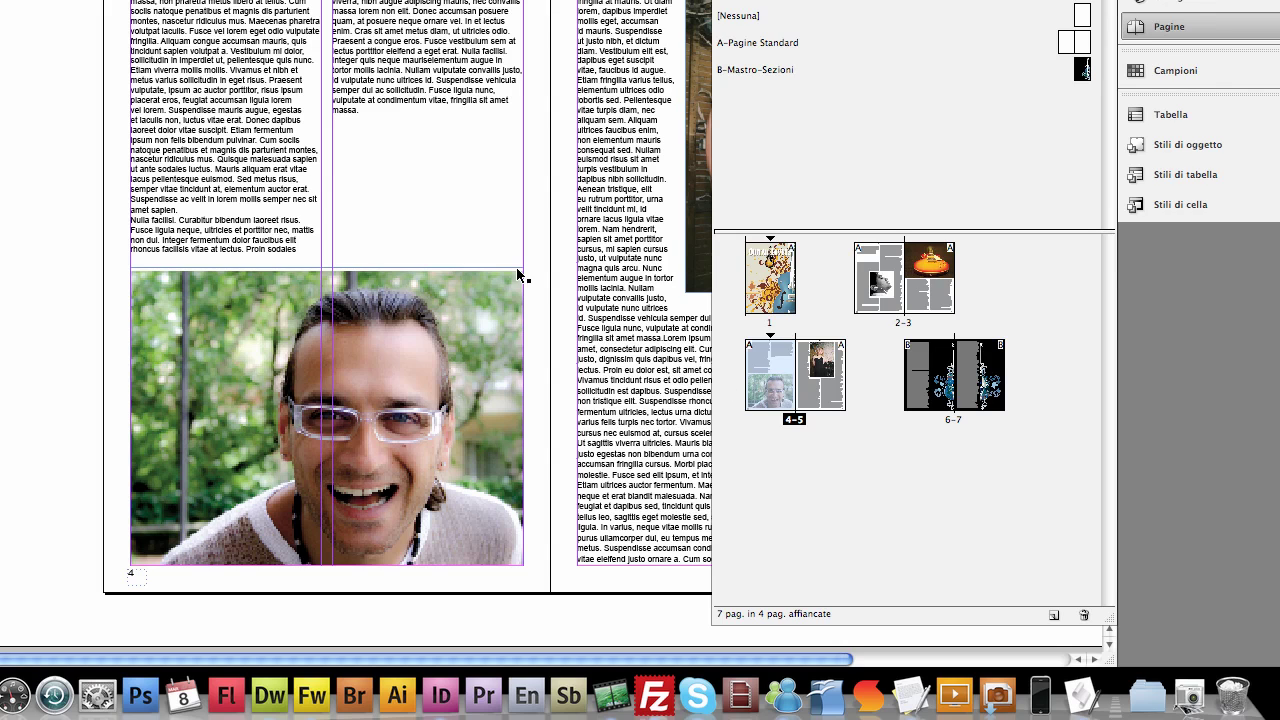
left_click_drag(539, 254, 297, 285)
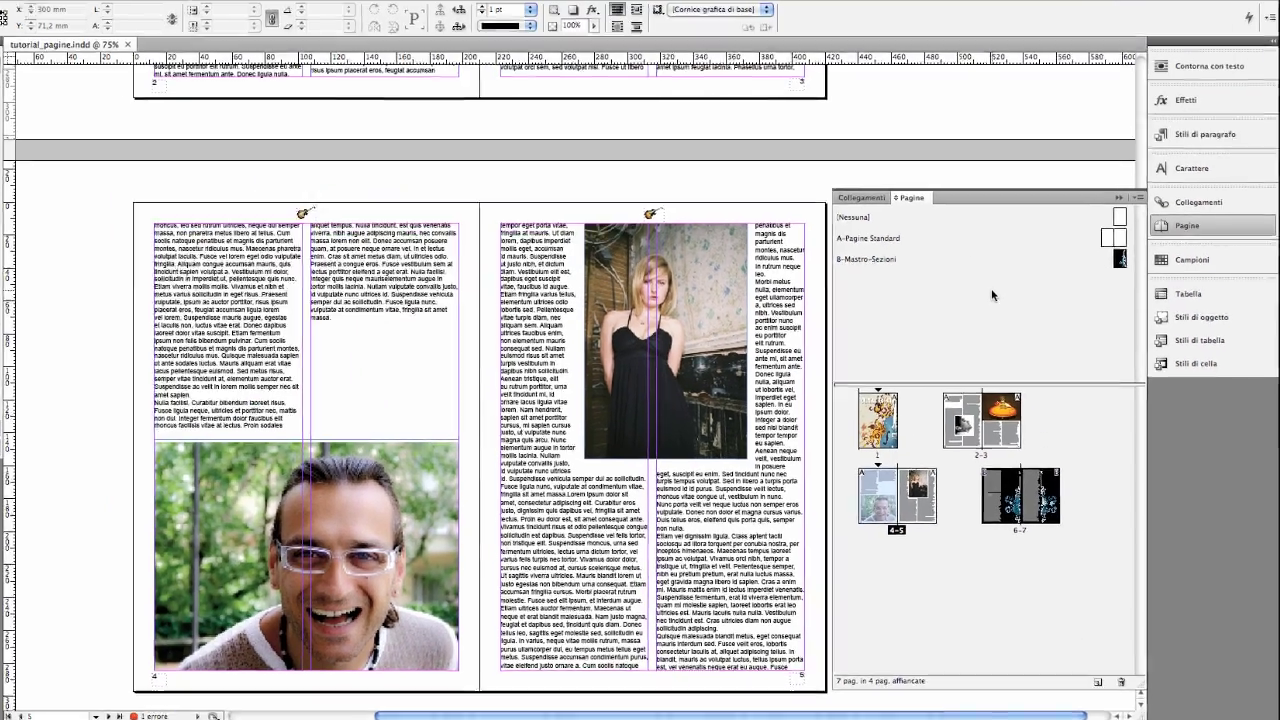
Examine the guitar images in the header of spread 4–5 at close range
mouse_move(396, 393)
left_mouse_down()
mouse_move(434, 374)
mouse_move(397, 399)
mouse_move(419, 395)
left_mouse_up()
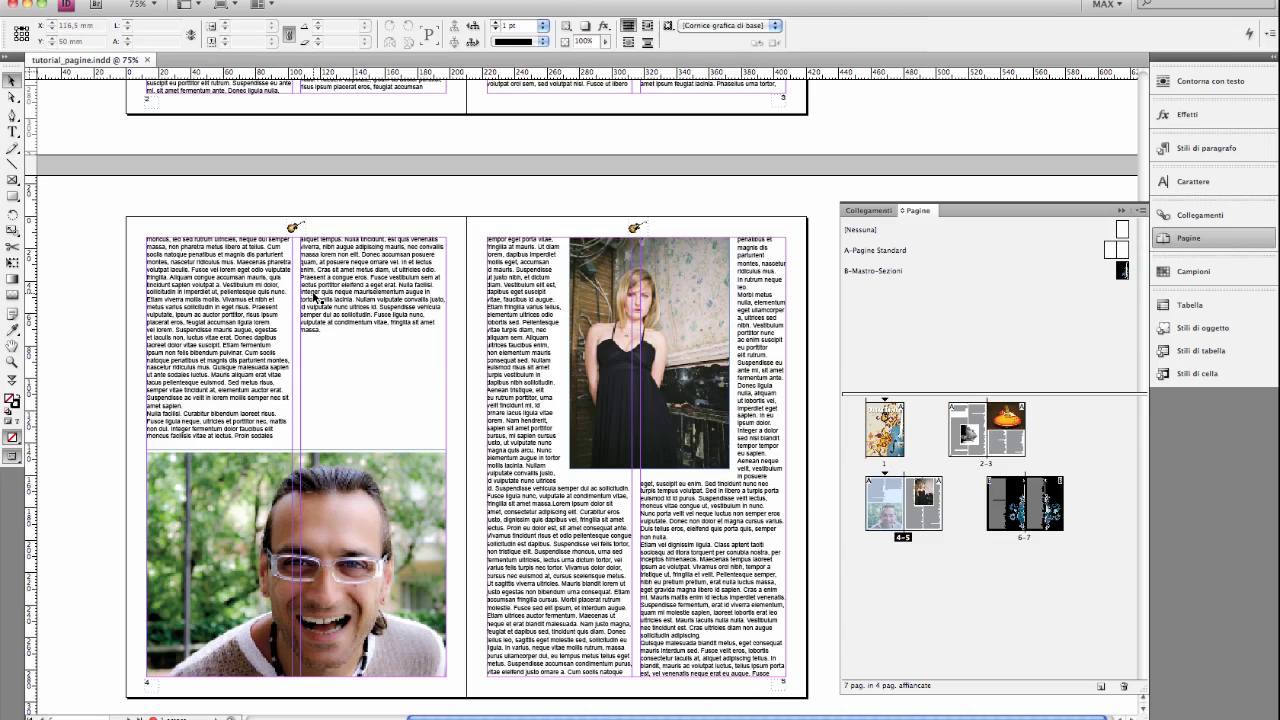
left_click_drag(330, 262, 346, 318)
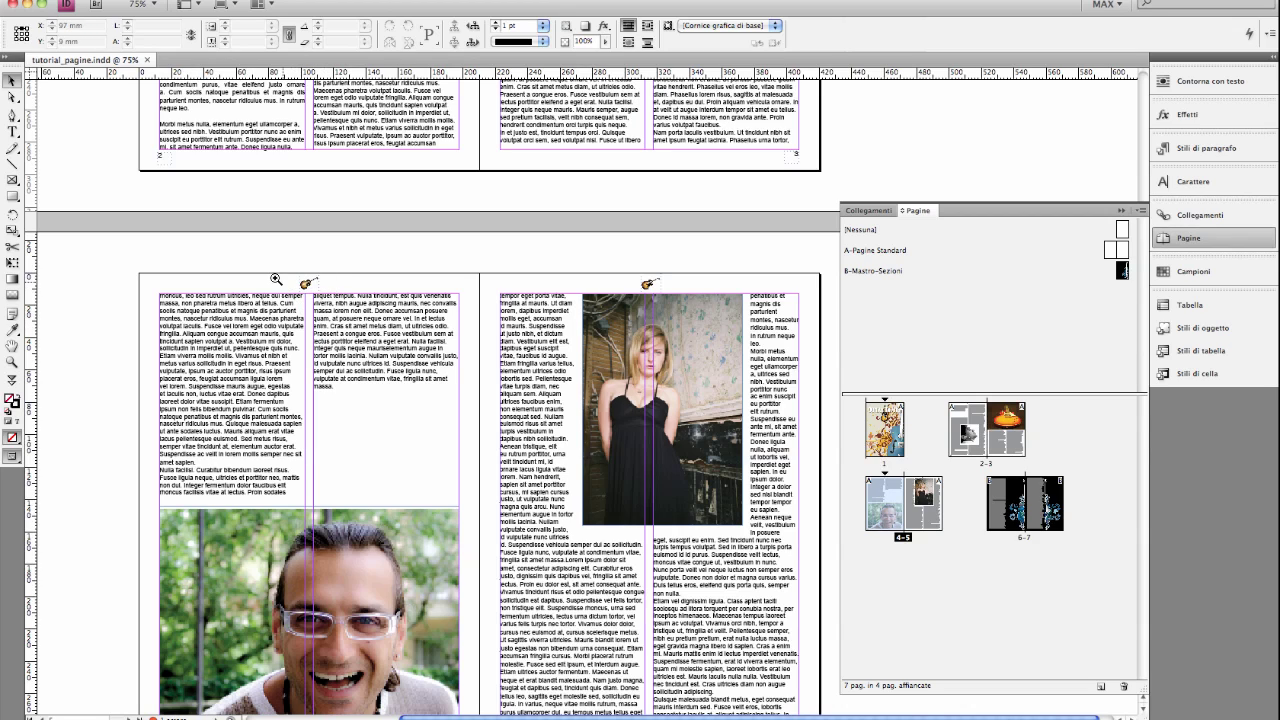
left_click_drag(247, 258, 705, 365)
left_click_drag(622, 343, 622, 343)
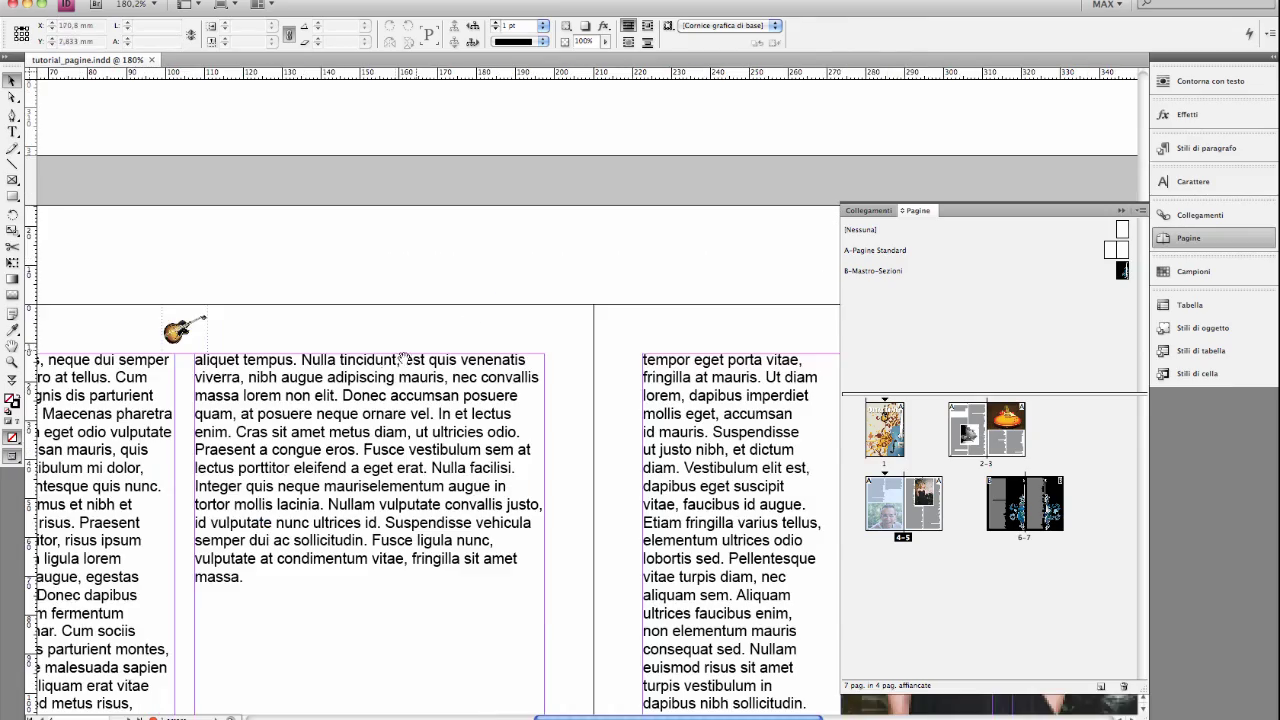
scroll(388, 200, "down", 2)
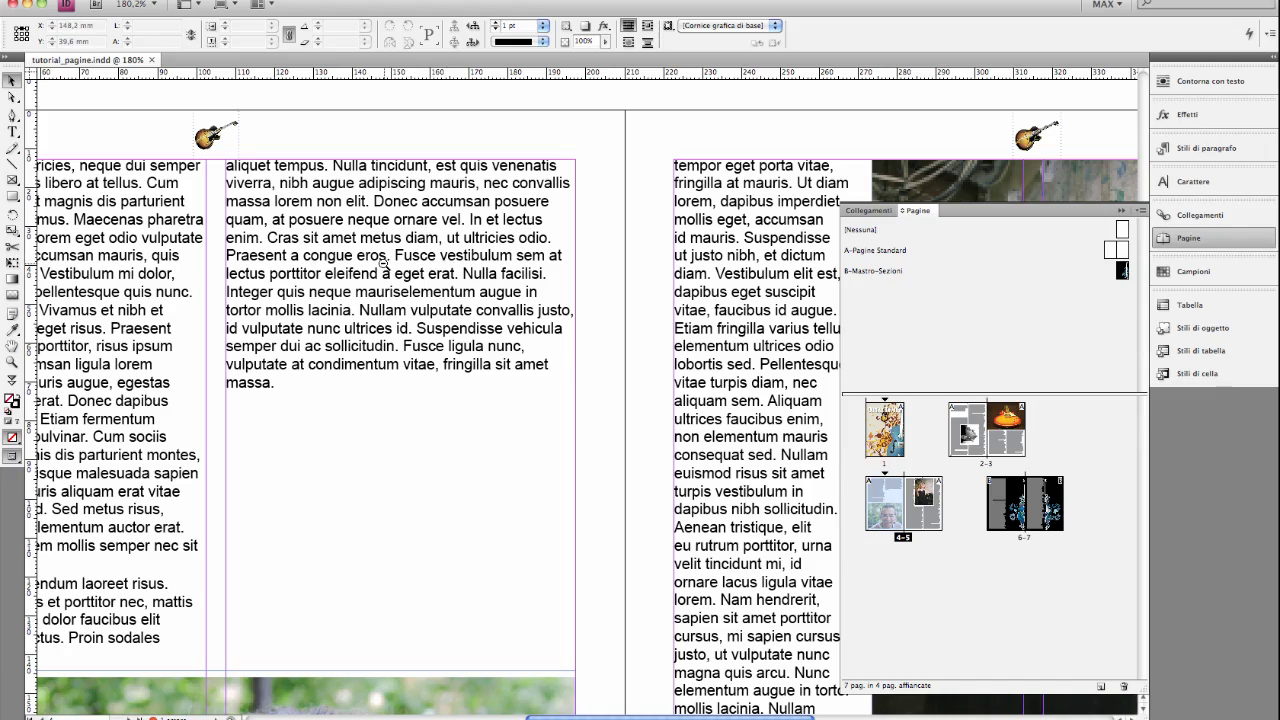
key("super+minus")
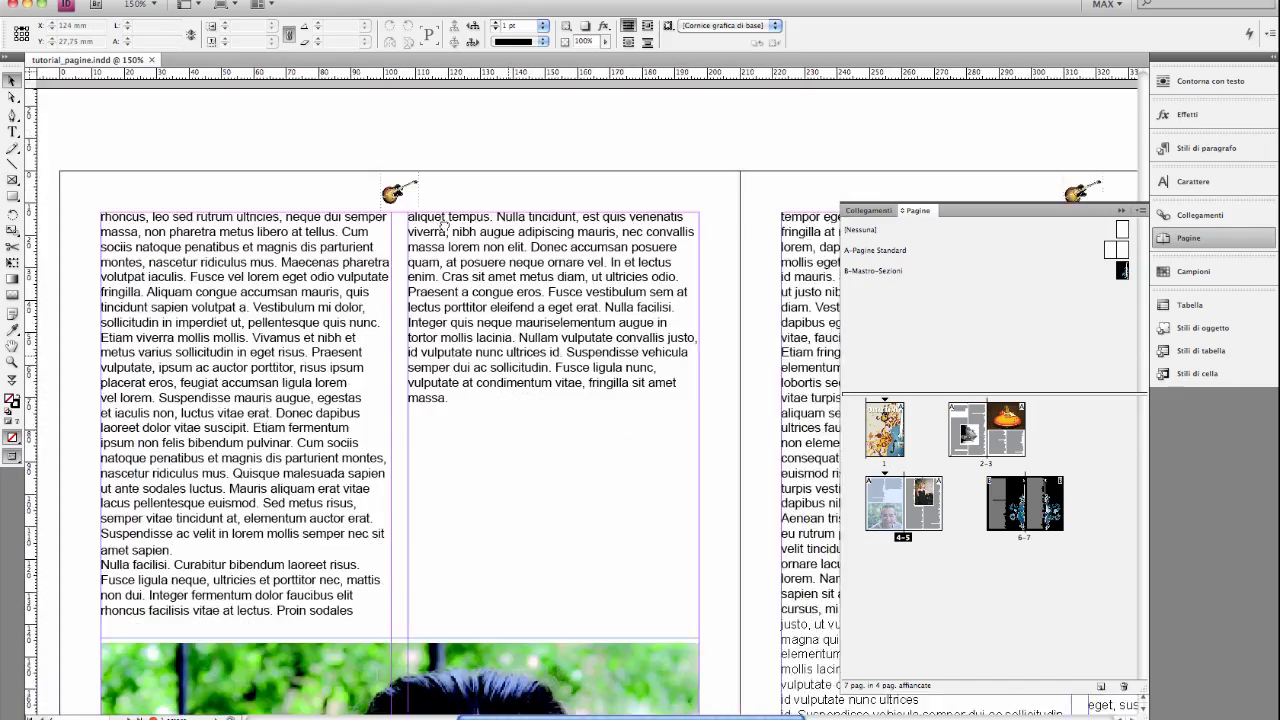
scroll(444, 224, "down", 3)
scroll(444, 224, "right", 3)
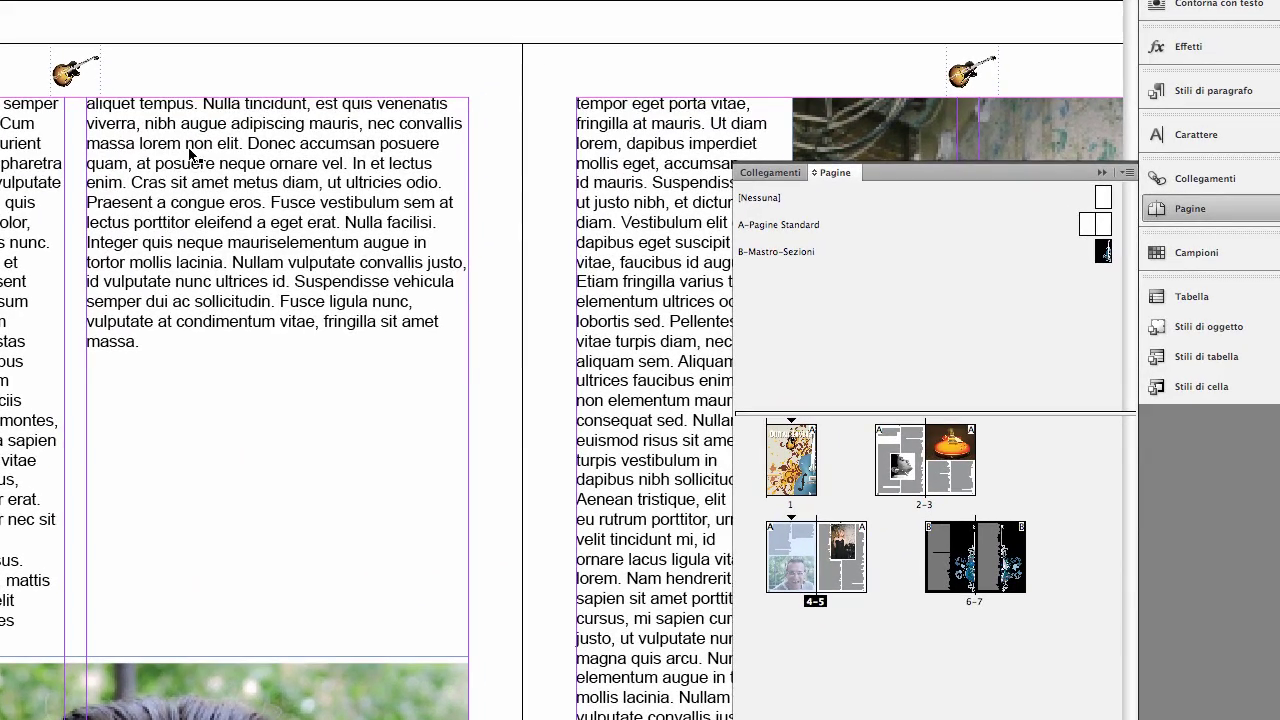
Create a two-page master with prefix C named "Pagine Speciali", based on A-Pagine Standard
left_click(766, 225)
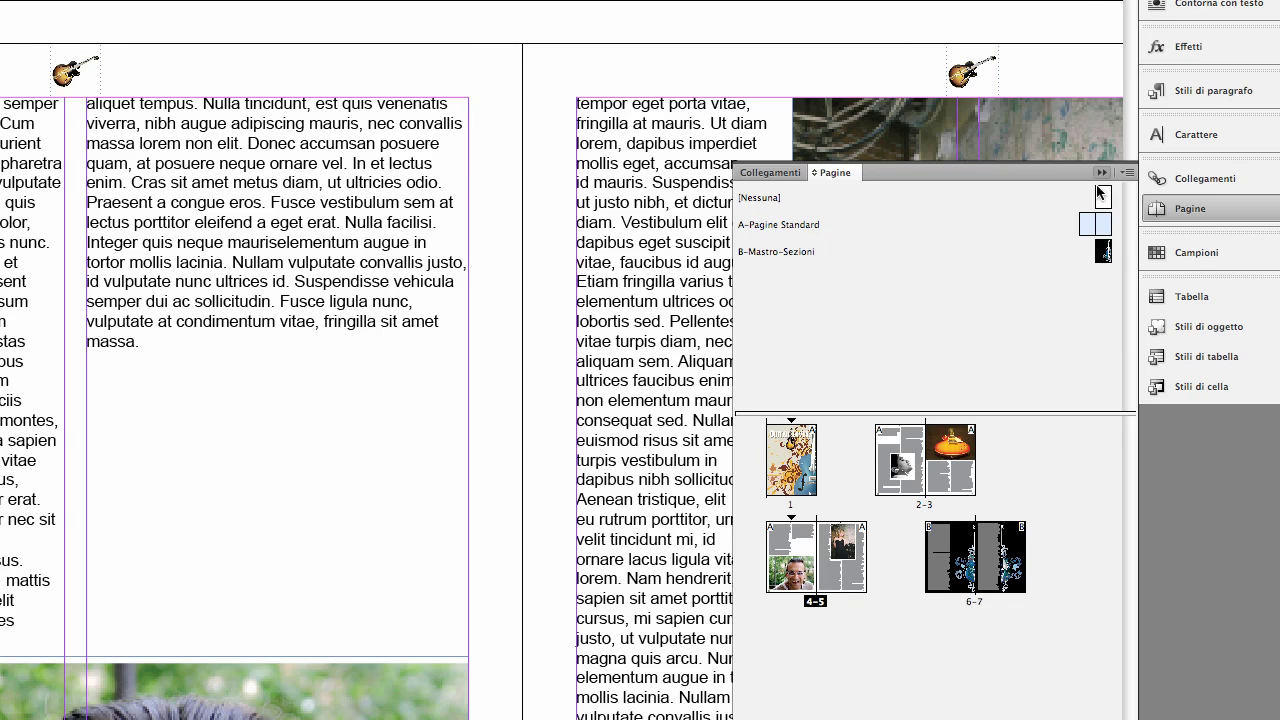
right_click(947, 270)
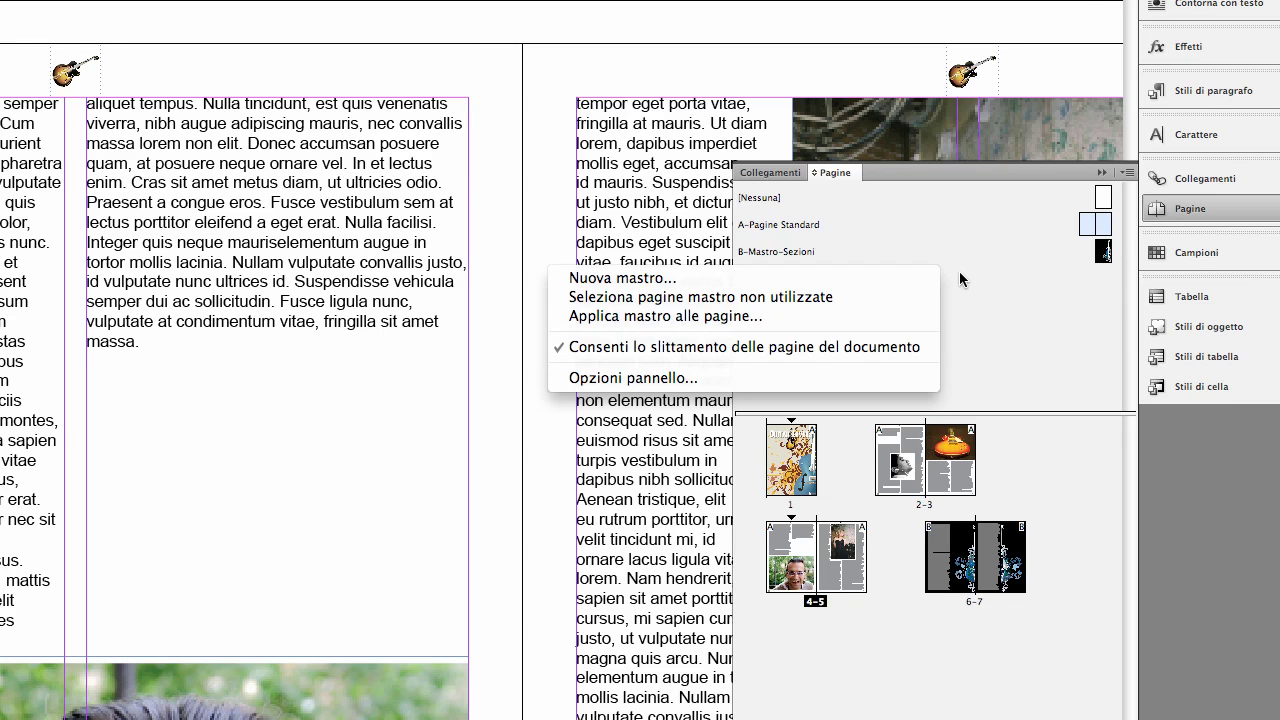
left_click(855, 282)
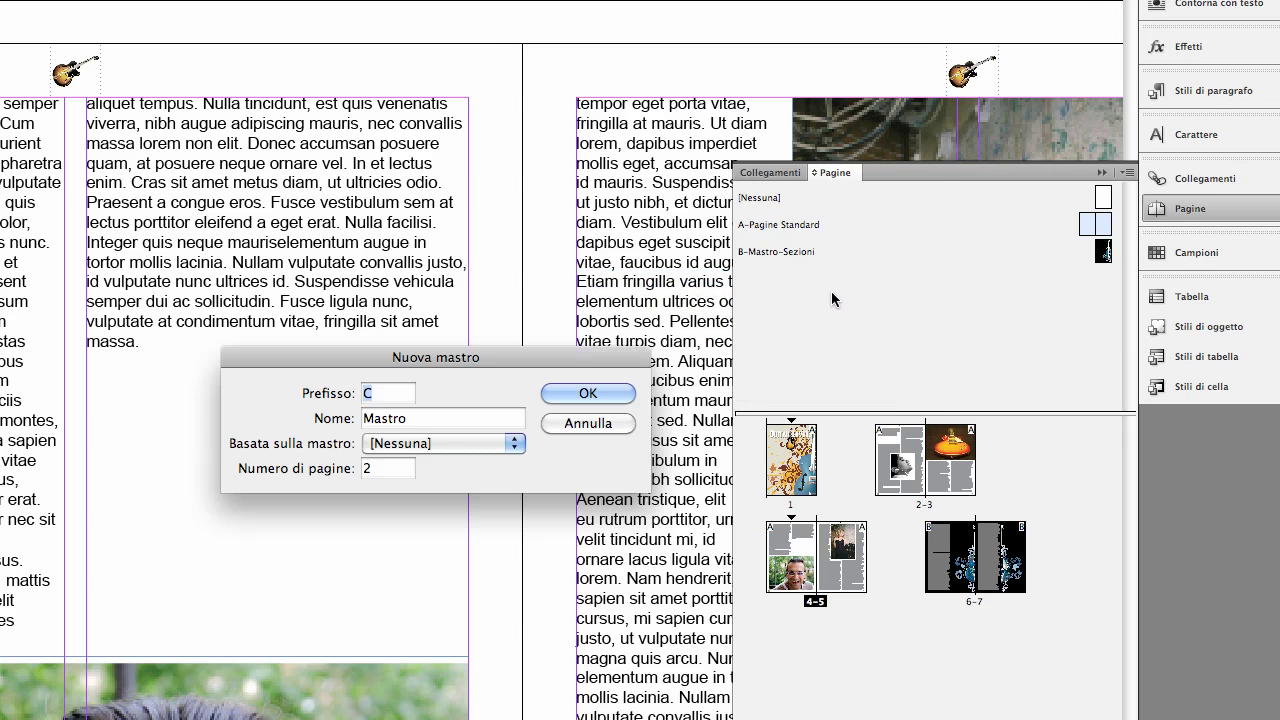
left_click_drag(424, 368, 438, 363)
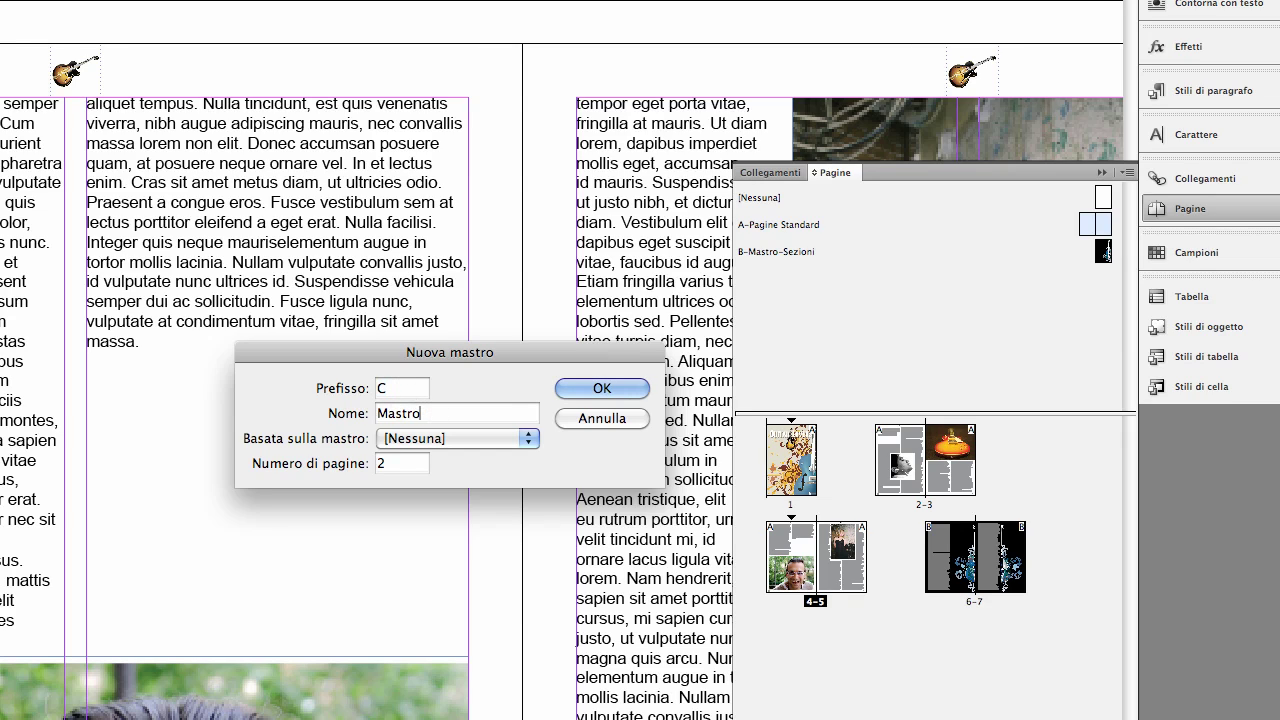
key("Tab")
type("Pagine Spe")
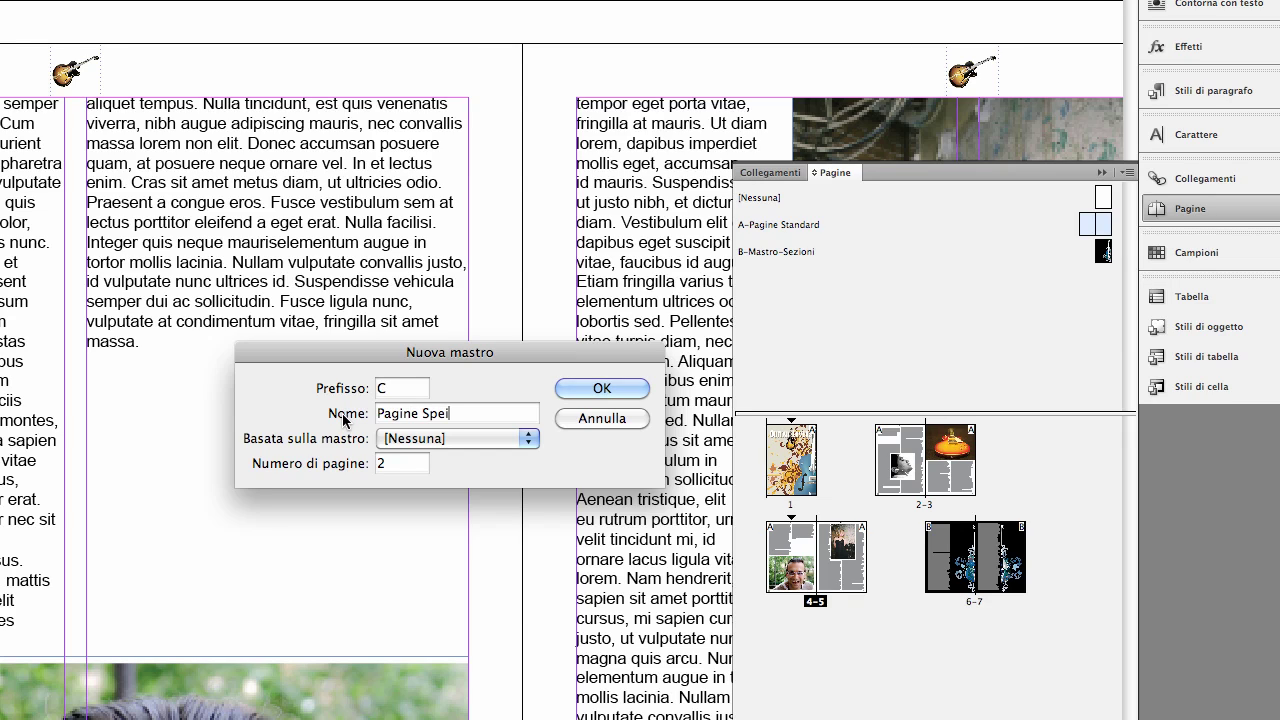
type("ciali")
left_click(524, 440)
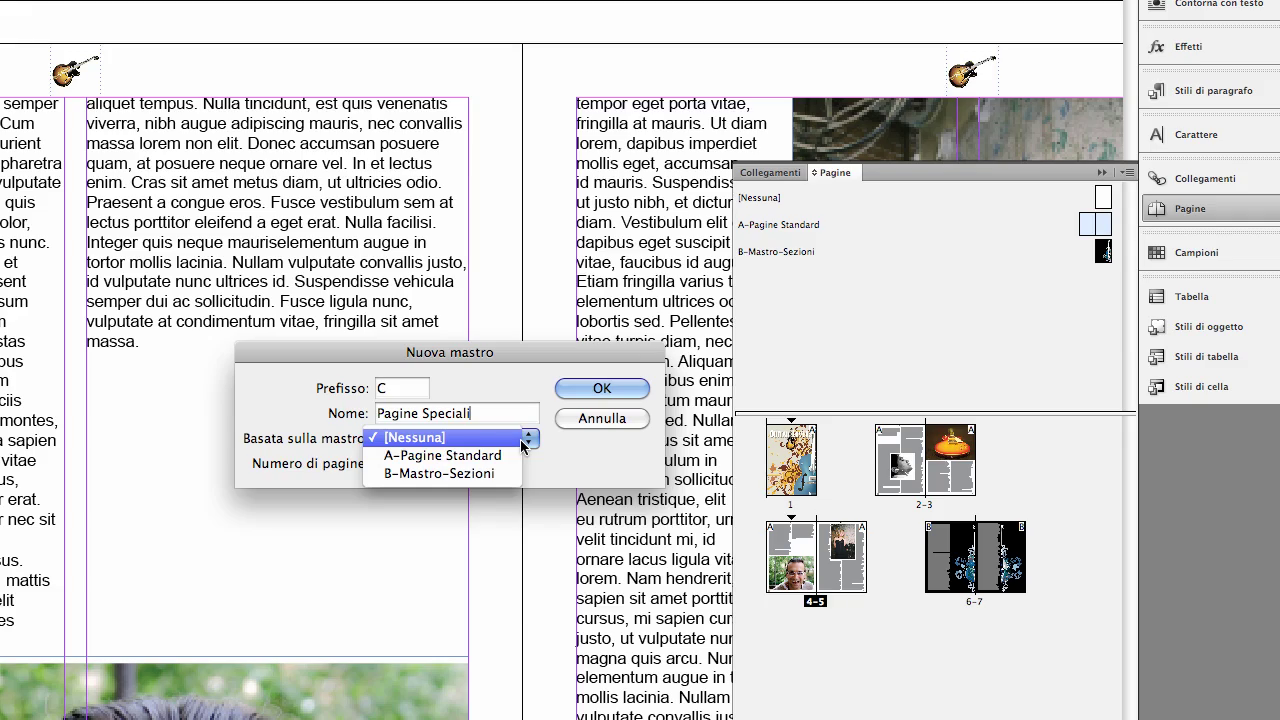
left_click(519, 465)
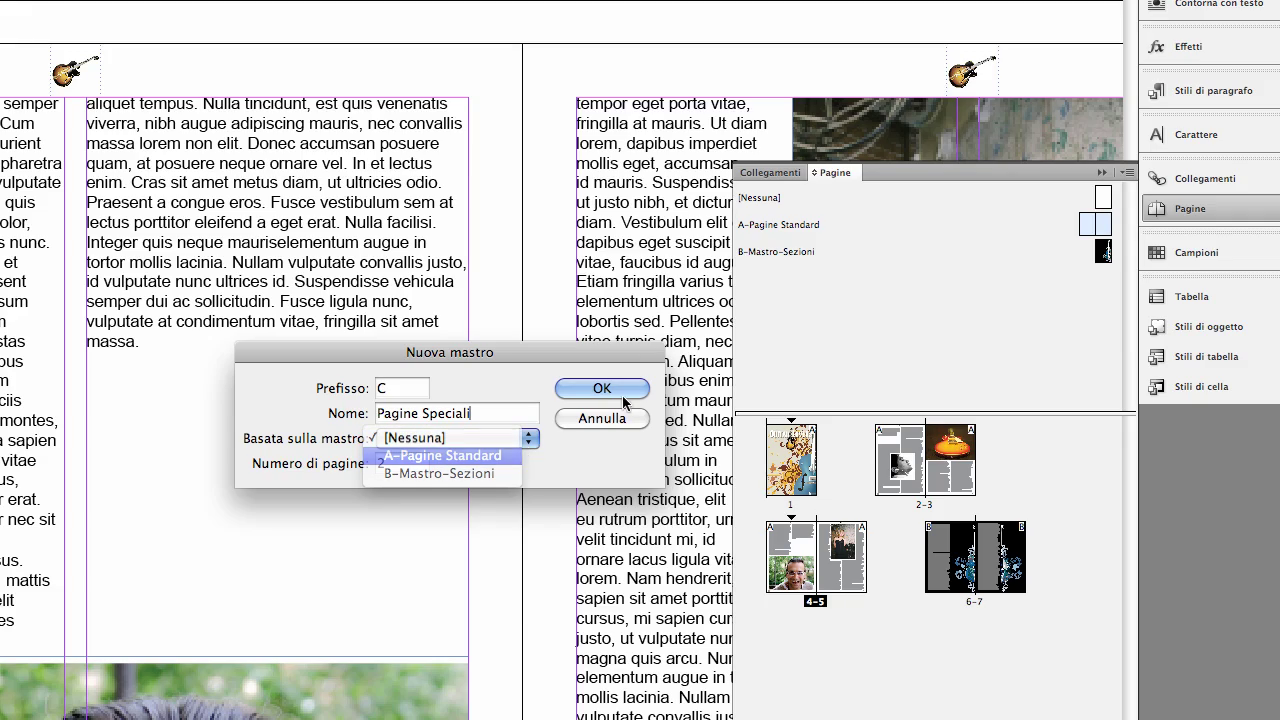
left_click(609, 387)
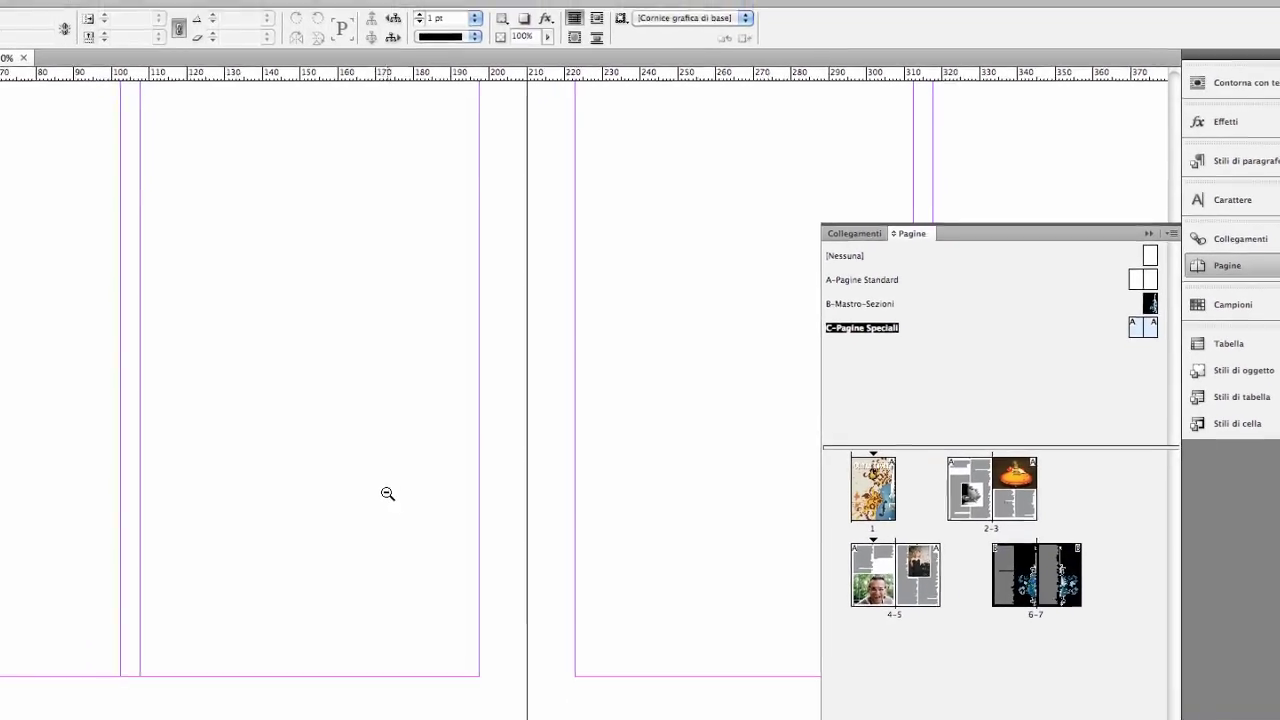
Add a text frame about 19 × 11 mm reading "Guitar" just left of the guitar image in the new master's left-page header
left_click(290, 450, "ctrl+alt")
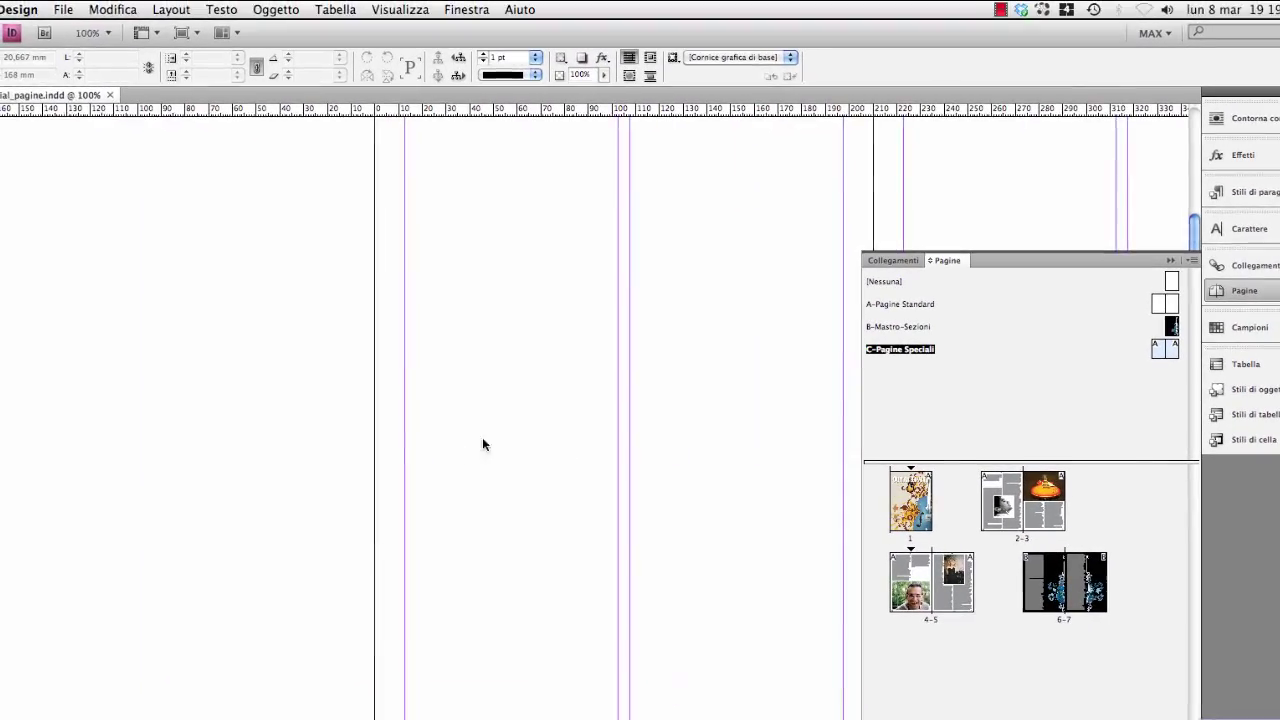
left_click(283, 443, "ctrl+alt")
scroll(283, 441, "right", 2)
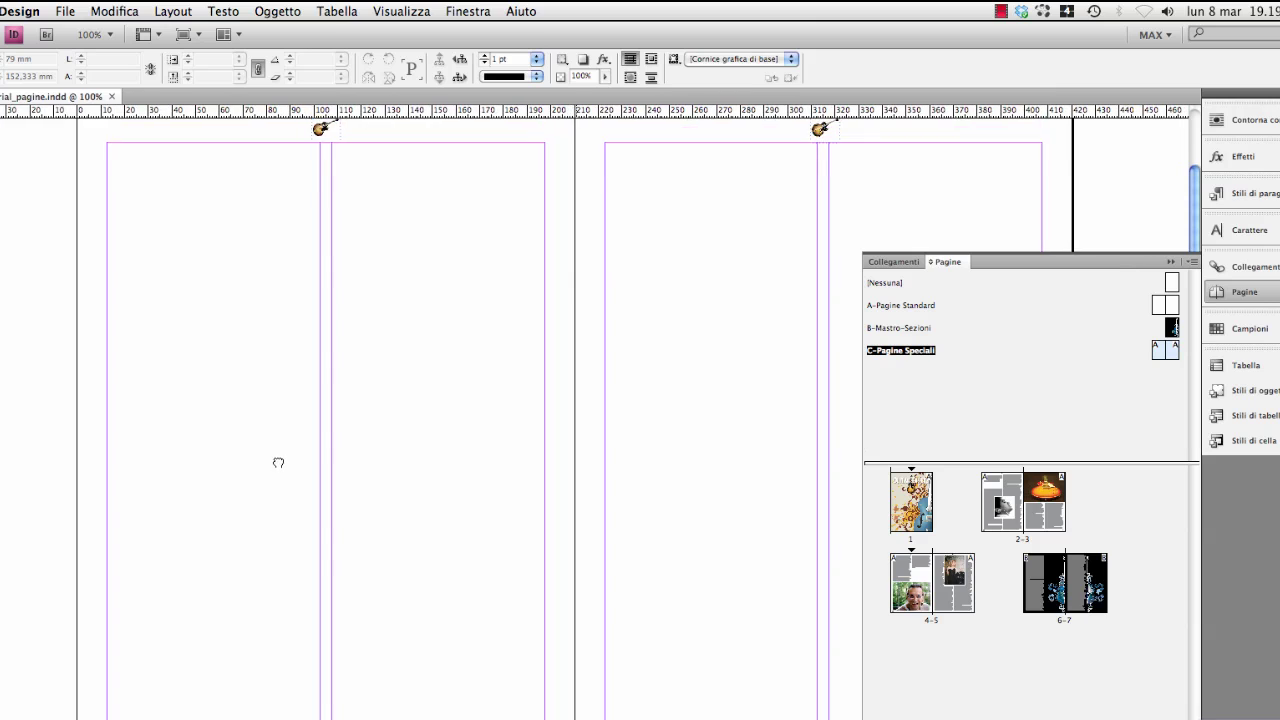
left_click(947, 262)
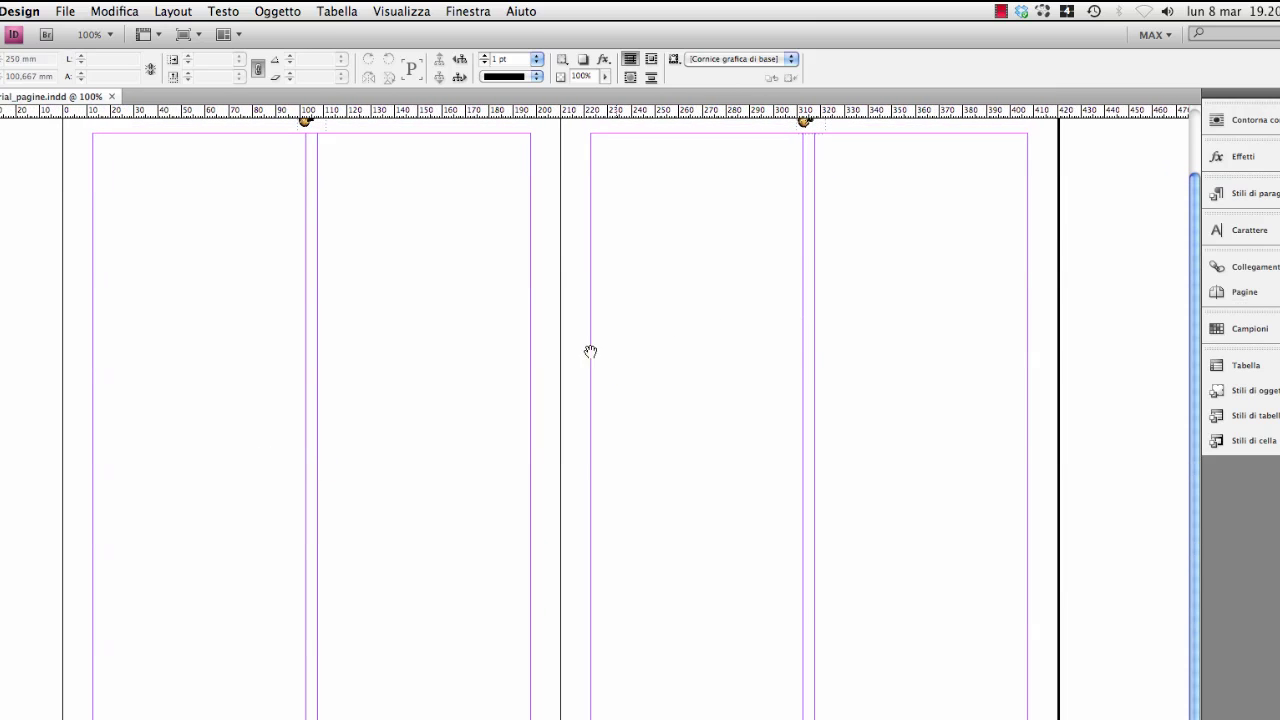
scroll(589, 351, "left", 5)
scroll(589, 351, "up", 2)
mouse_move(545, 360)
left_mouse_down()
mouse_move(529, 331)
mouse_move(545, 368)
left_mouse_up()
scroll(545, 368, "up", 2)
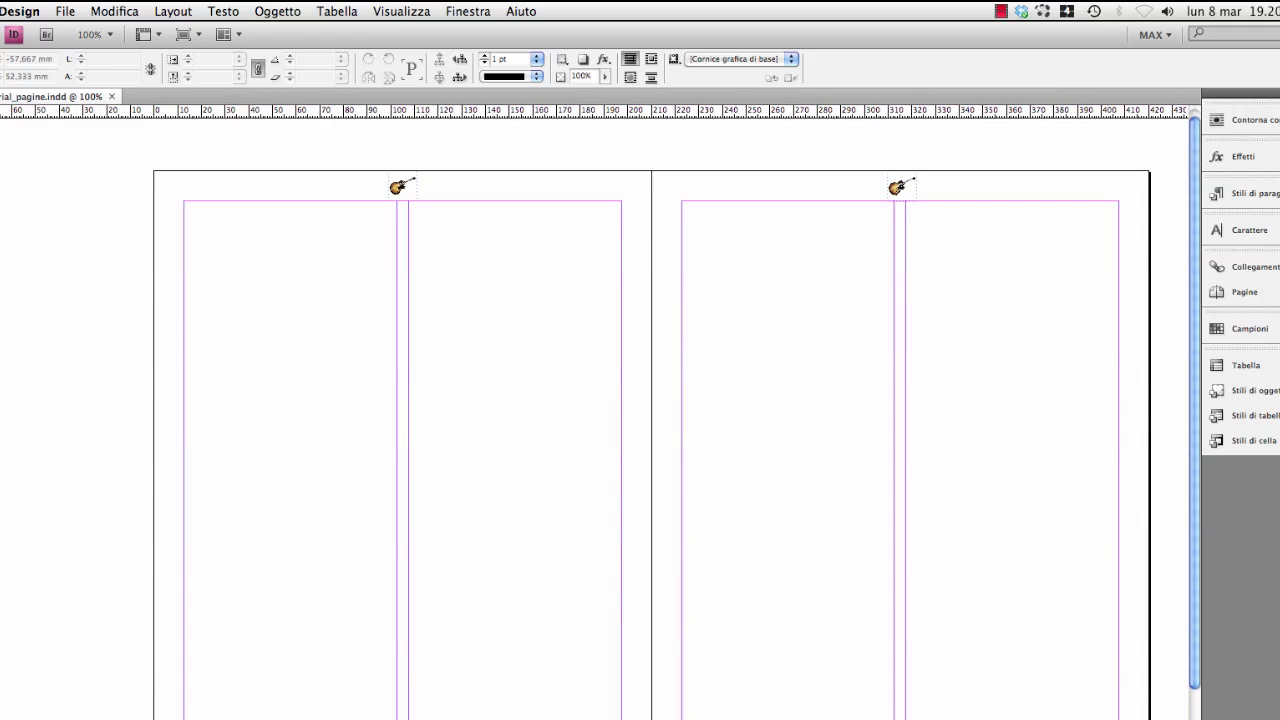
key("t")
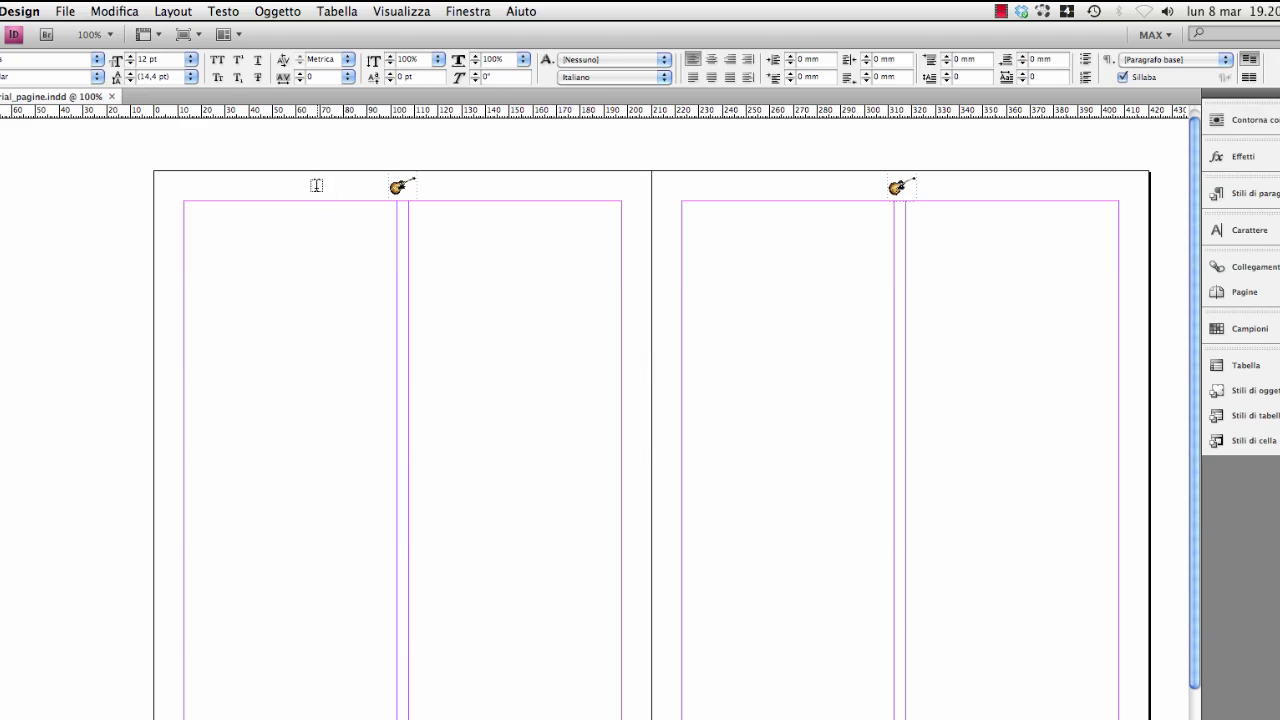
left_click_drag(299, 185, 368, 212)
double_click(326, 191)
key("BackSpace")
key("Escape")
left_click_drag(310, 194, 344, 190)
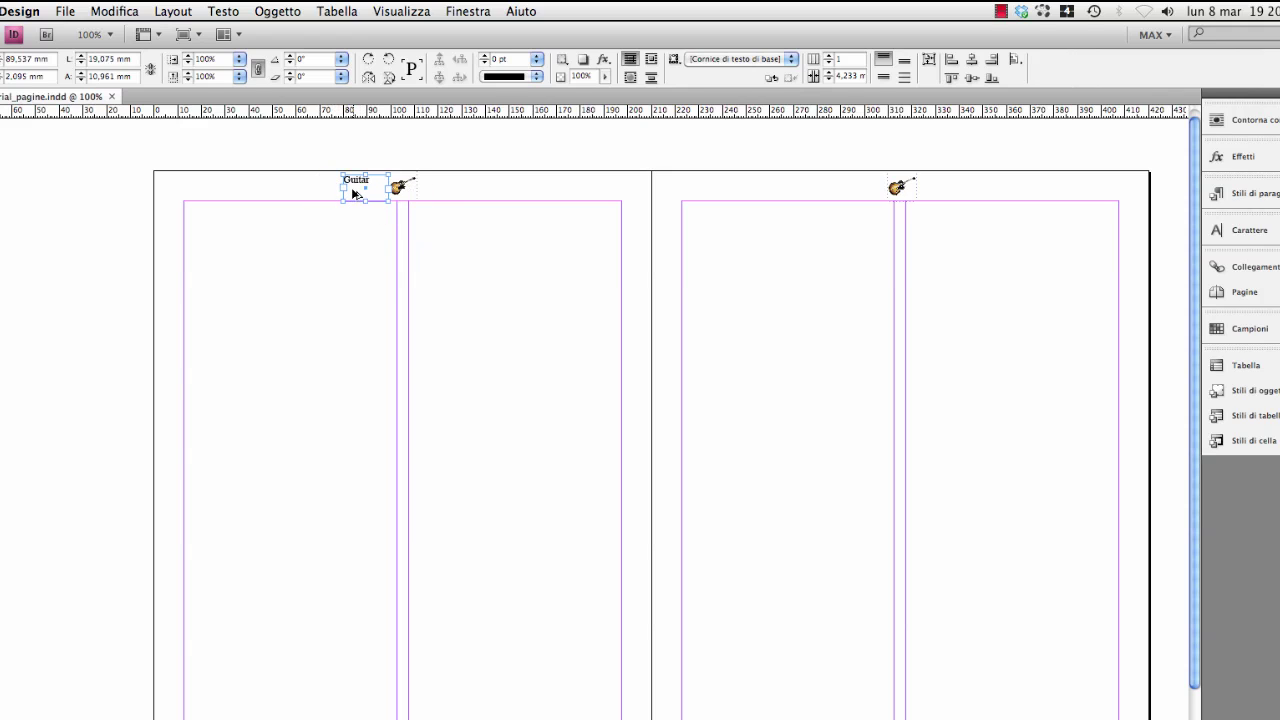
Duplicate the "Guitar" text frame to the other side of the guitar image and change the copy's text to "Lovers"
left_click_drag(355, 188, 436, 184)
double_click(437, 182)
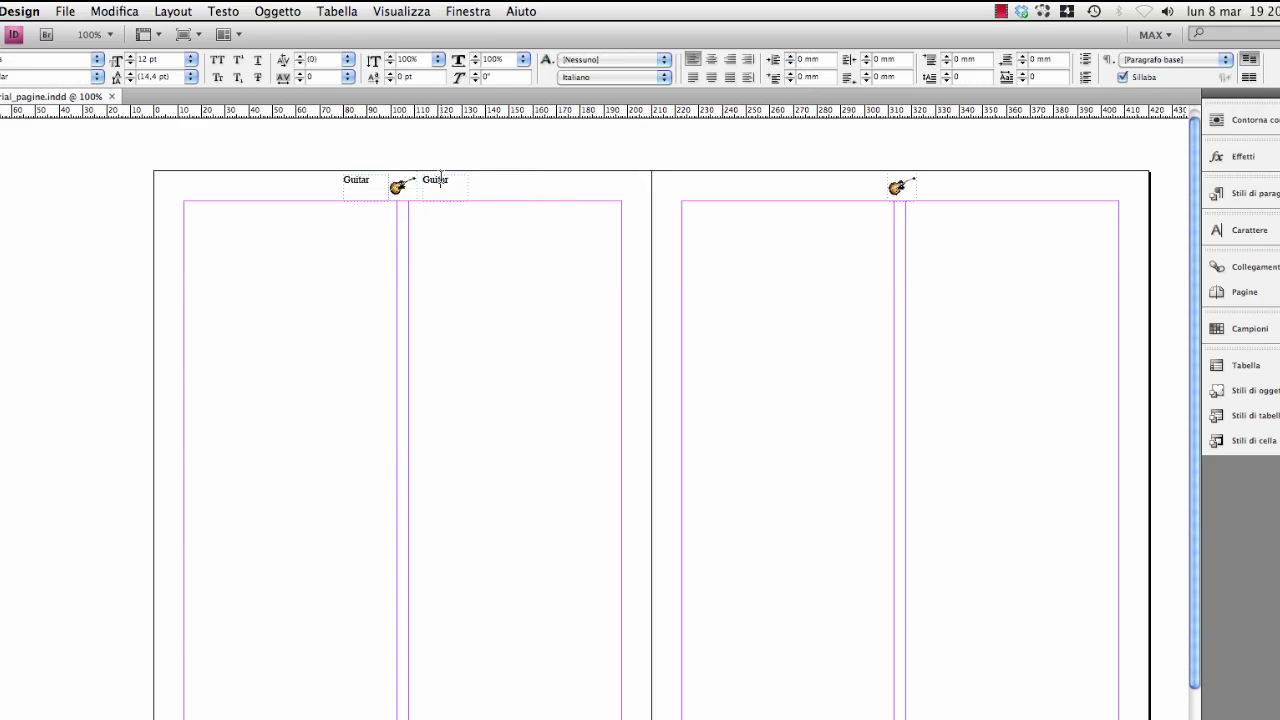
double_click(435, 180)
key("BackSpace")
key("Escape")
Copy the "Guitar" and "Lovers" frames together to the right-page header, around its guitar image
left_click(355, 180, "shift")
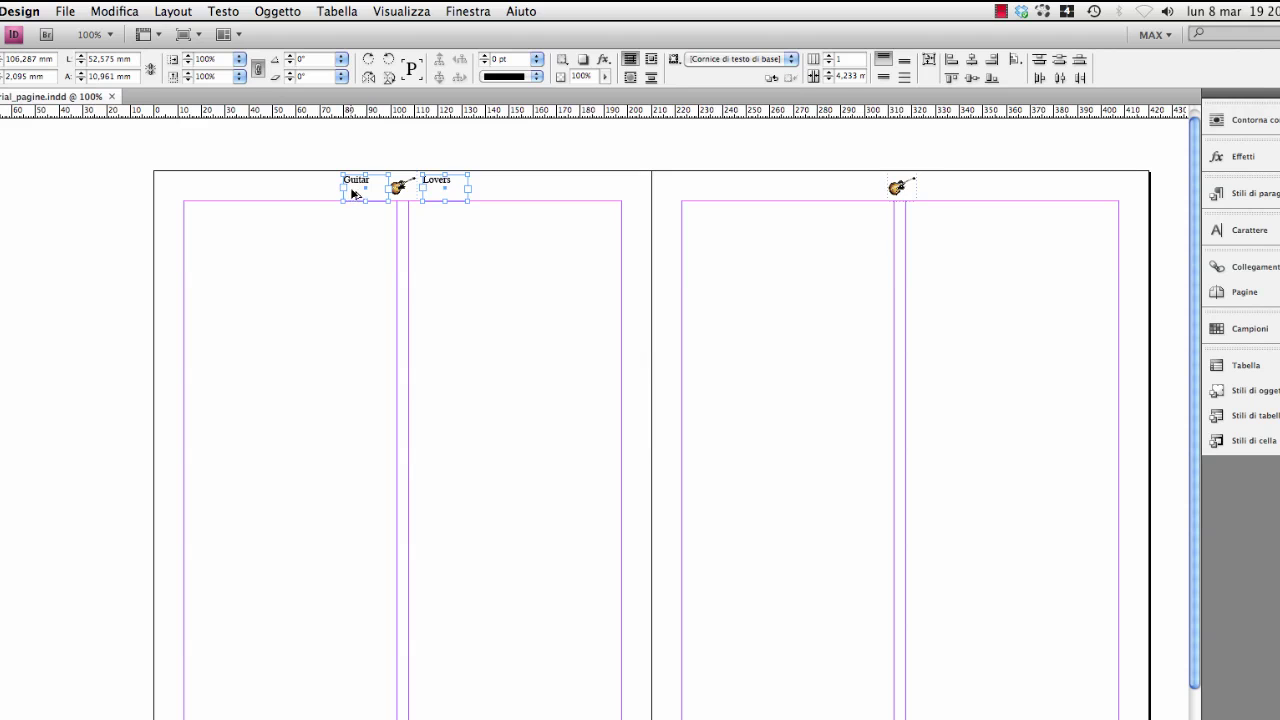
left_click_drag(355, 193, 841, 176)
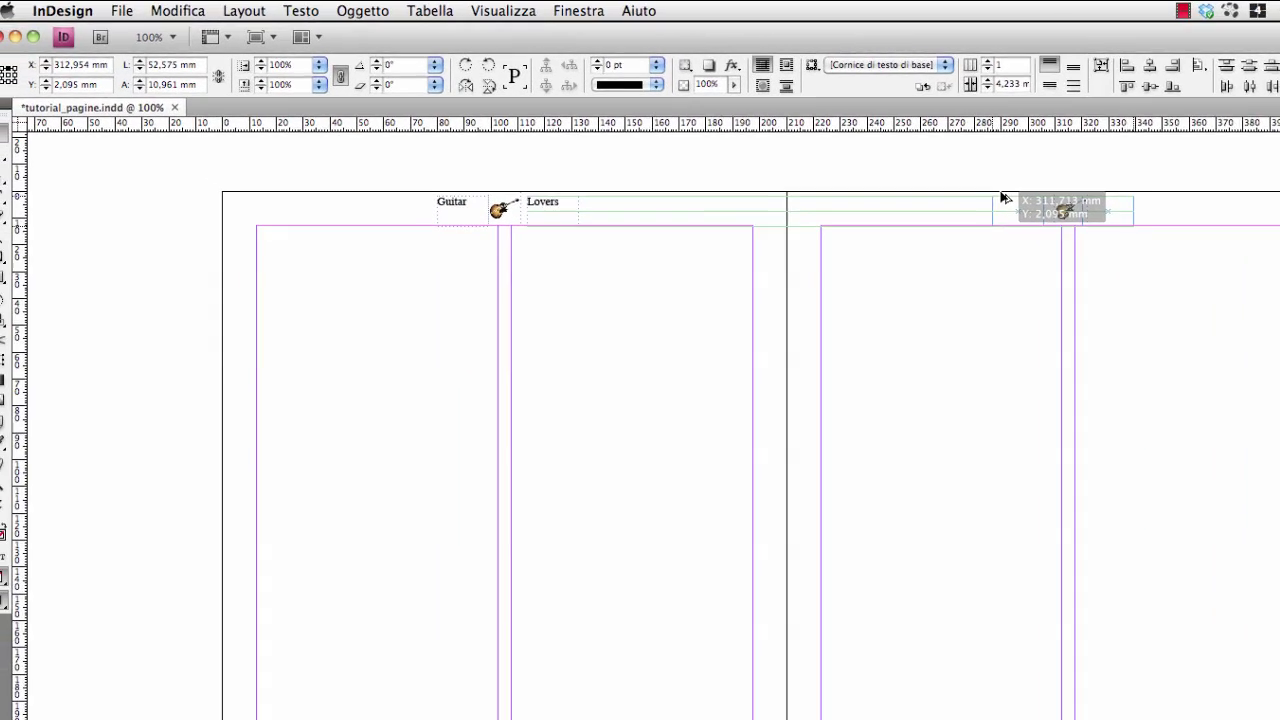
left_click_drag(1005, 198, 1005, 198)
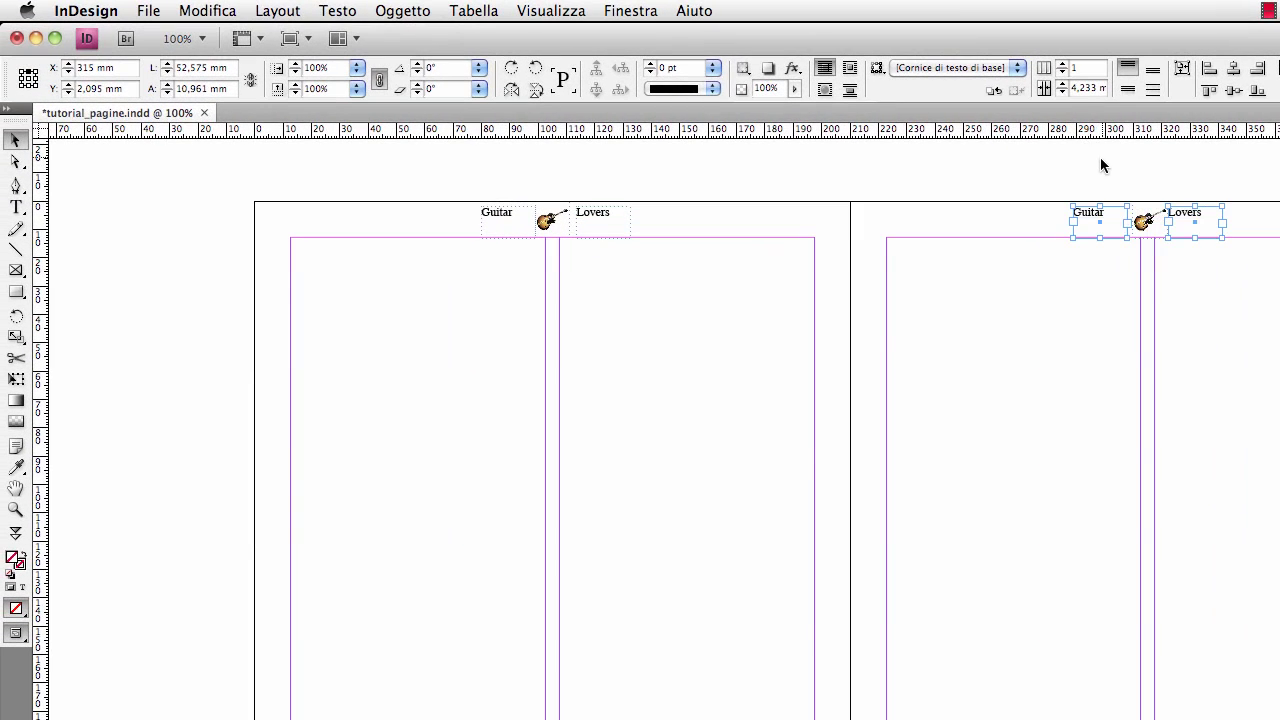
Nudge the copied pair of text frames horizontally to X 319,25 mm, then deselect them
key("Right")
key("Right")
key("Right")
key("Right")
key("Right")
key("Right")
key("Left")
key("Left")
key("Left")
key("Left")
key("Left")
key("Left")
key("Left")
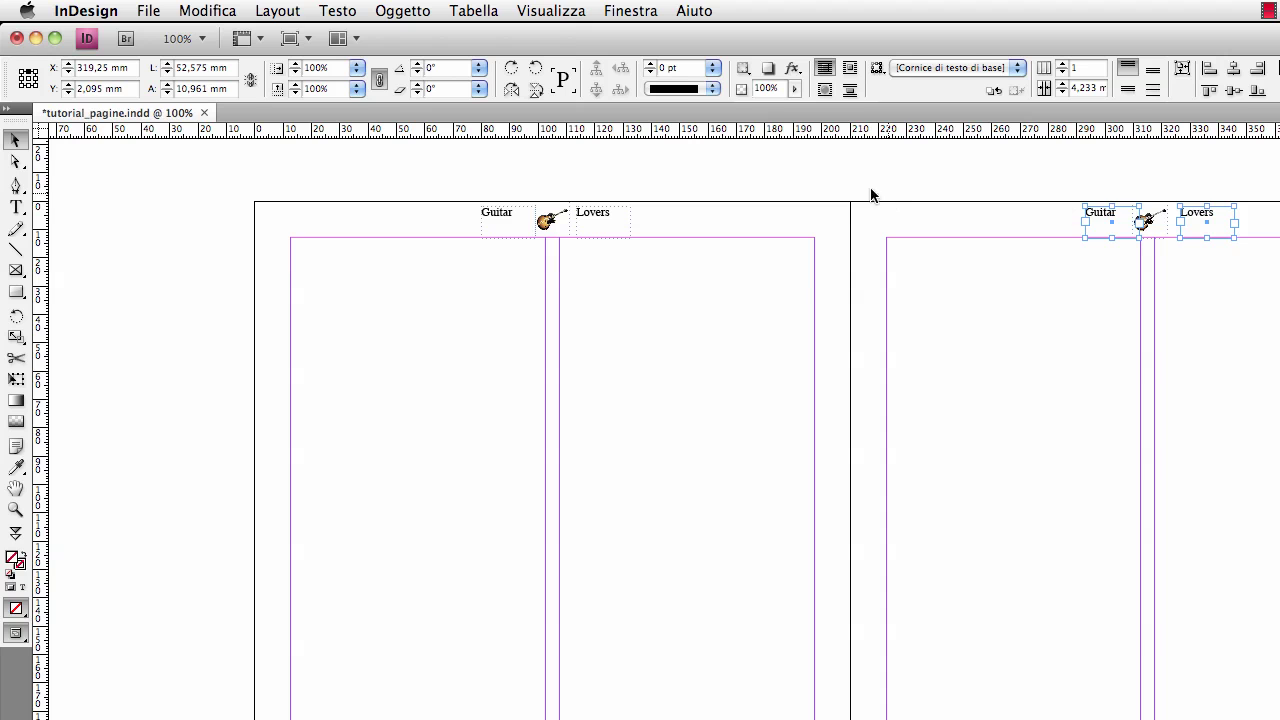
left_click(919, 217)
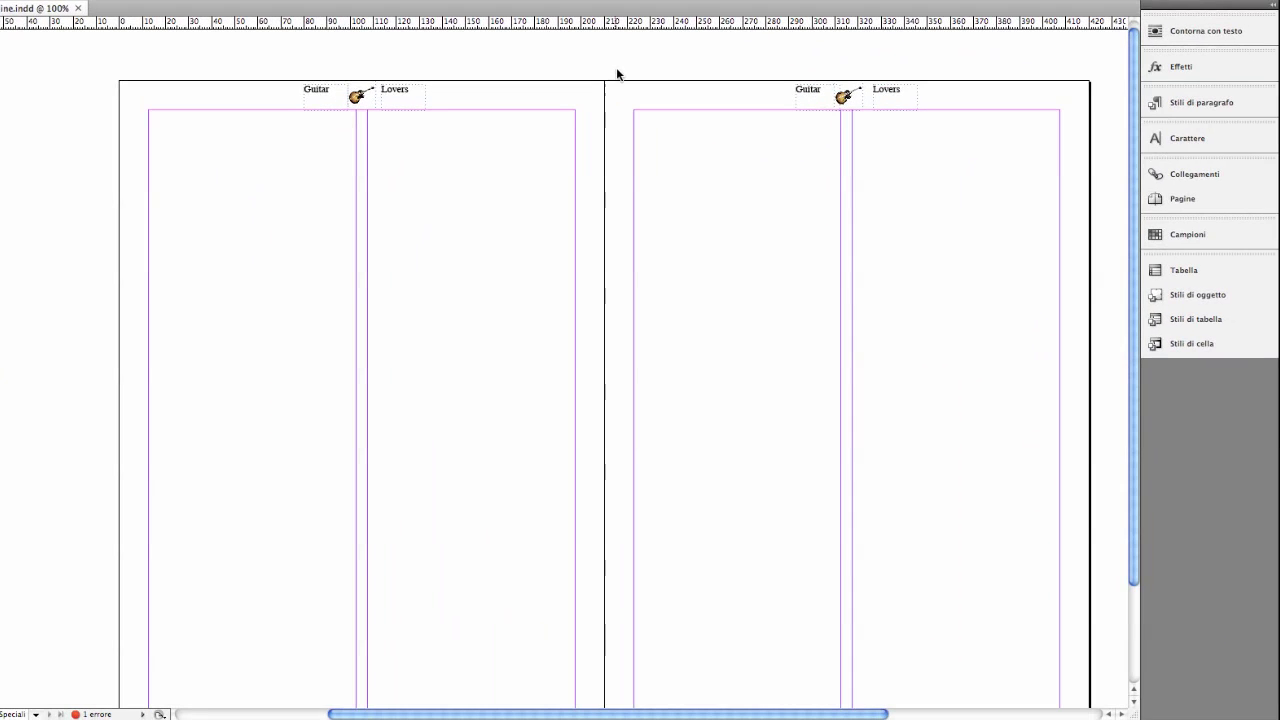
Bring back the overview of masters and pages, and enlarge the area showing the document pages
left_click(1178, 199)
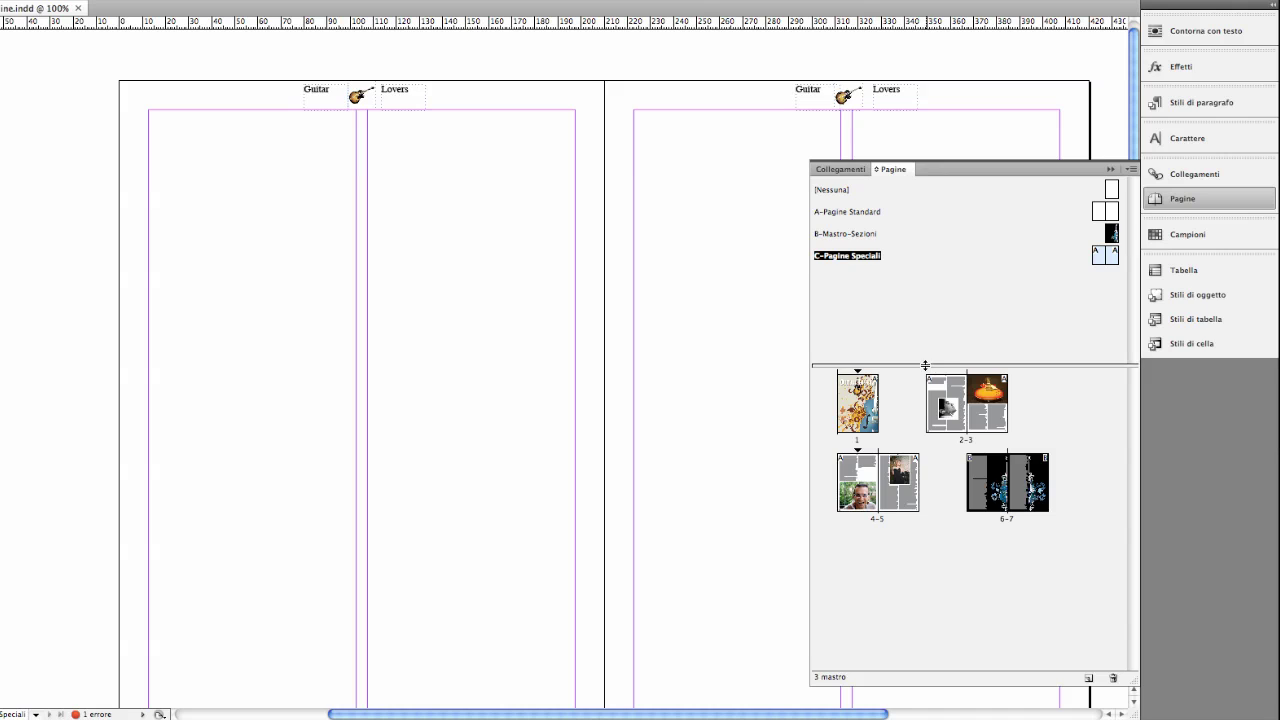
left_click_drag(928, 367, 920, 336)
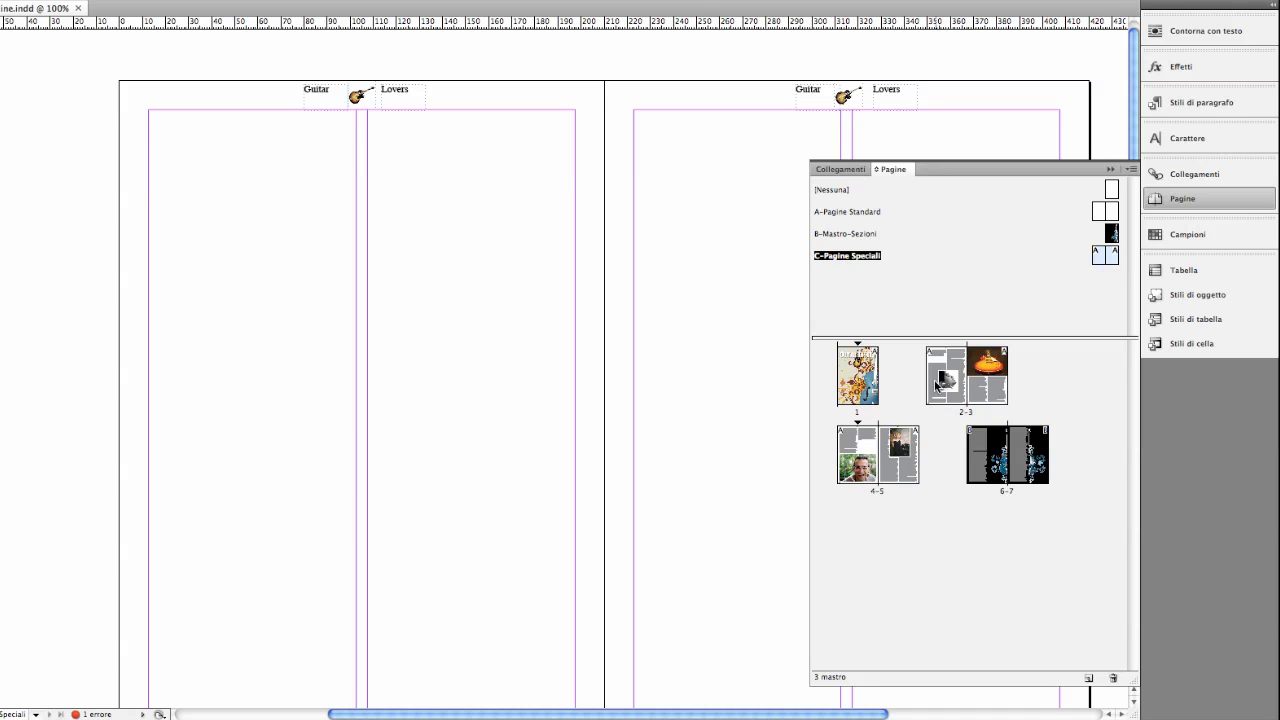
Apply the C-Pagine Speciali master to the document spread 4-5
left_click(874, 482)
left_click(886, 477)
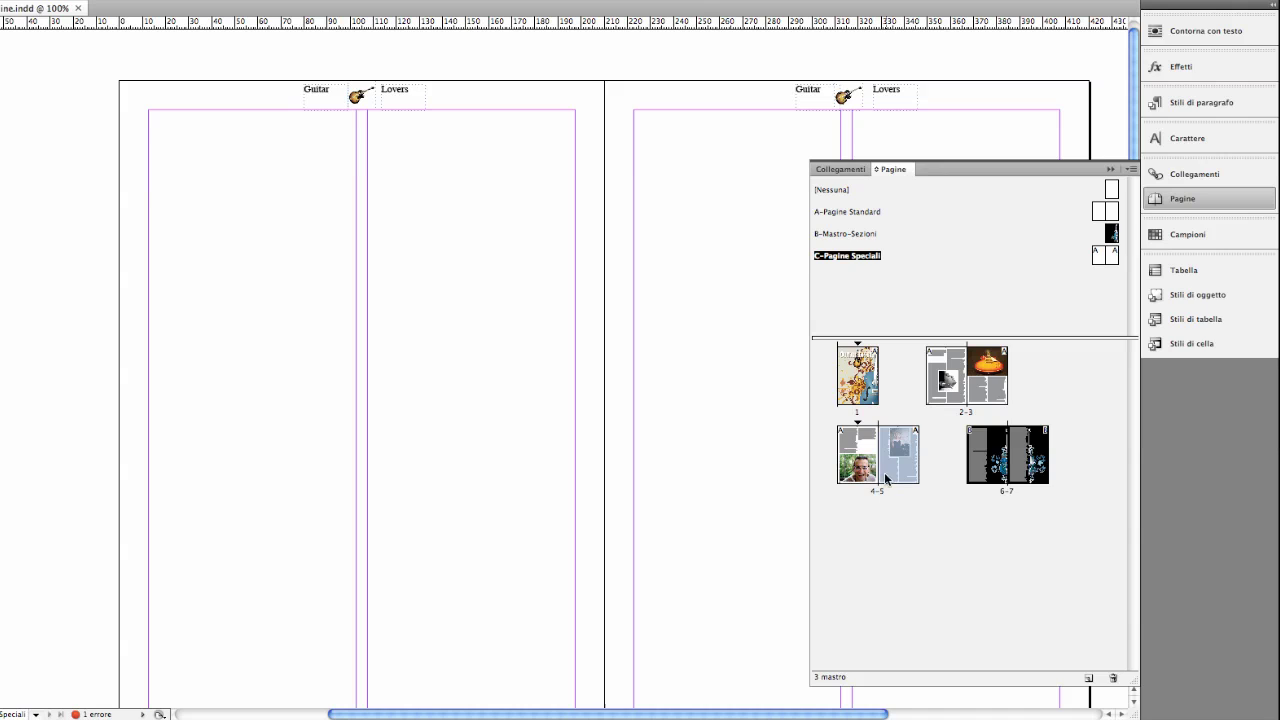
left_click(869, 437)
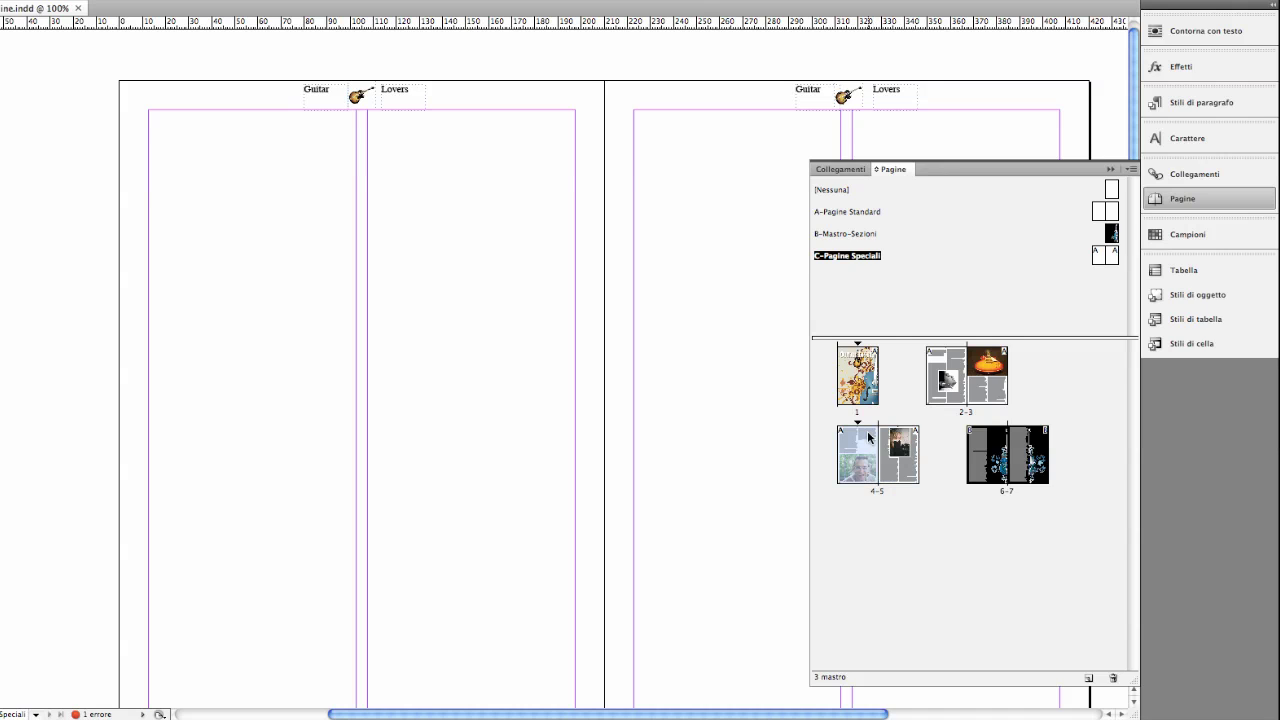
left_click(877, 490)
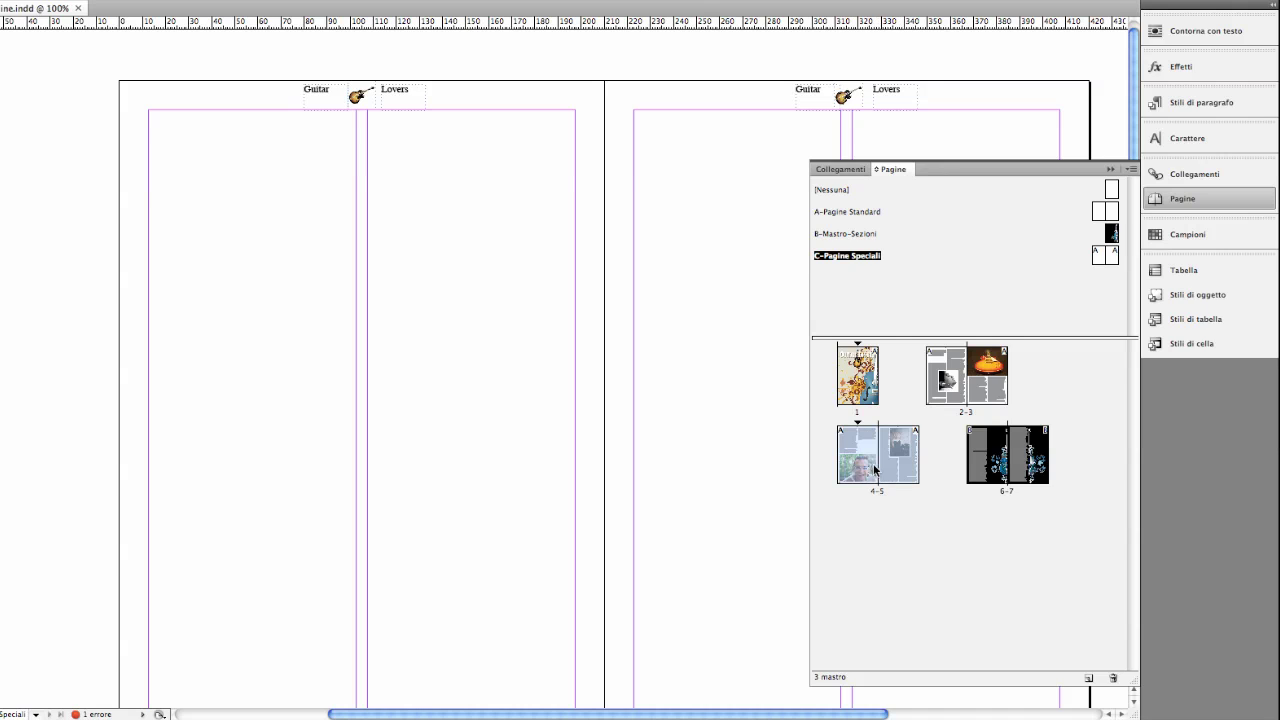
right_click(874, 469)
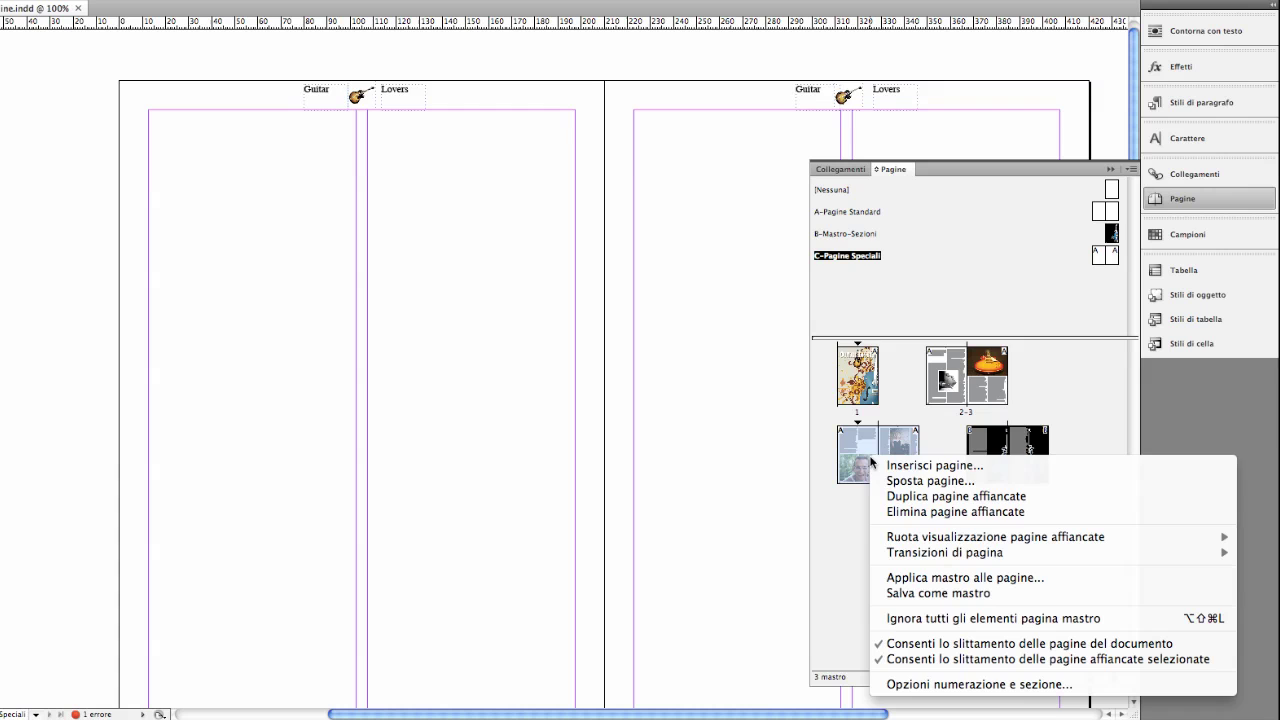
left_click(941, 578)
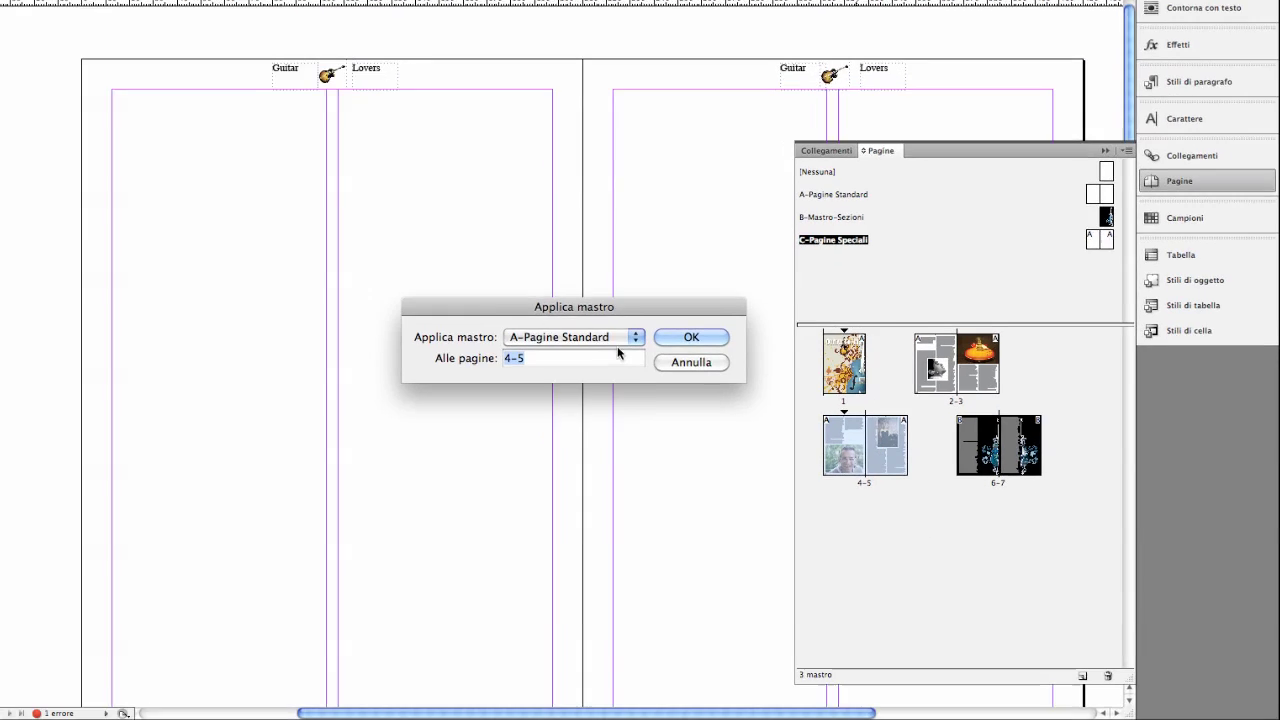
left_click(635, 340)
left_click(612, 366)
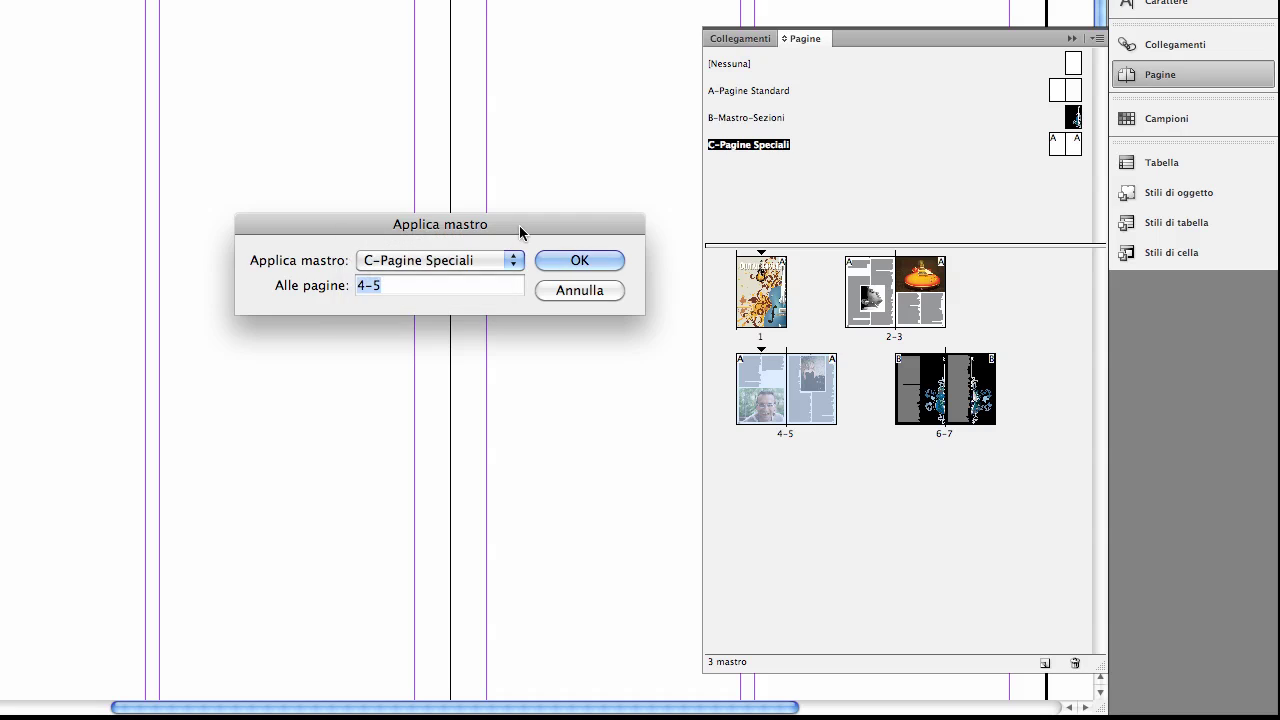
left_click_drag(520, 232, 569, 257)
left_click(654, 290)
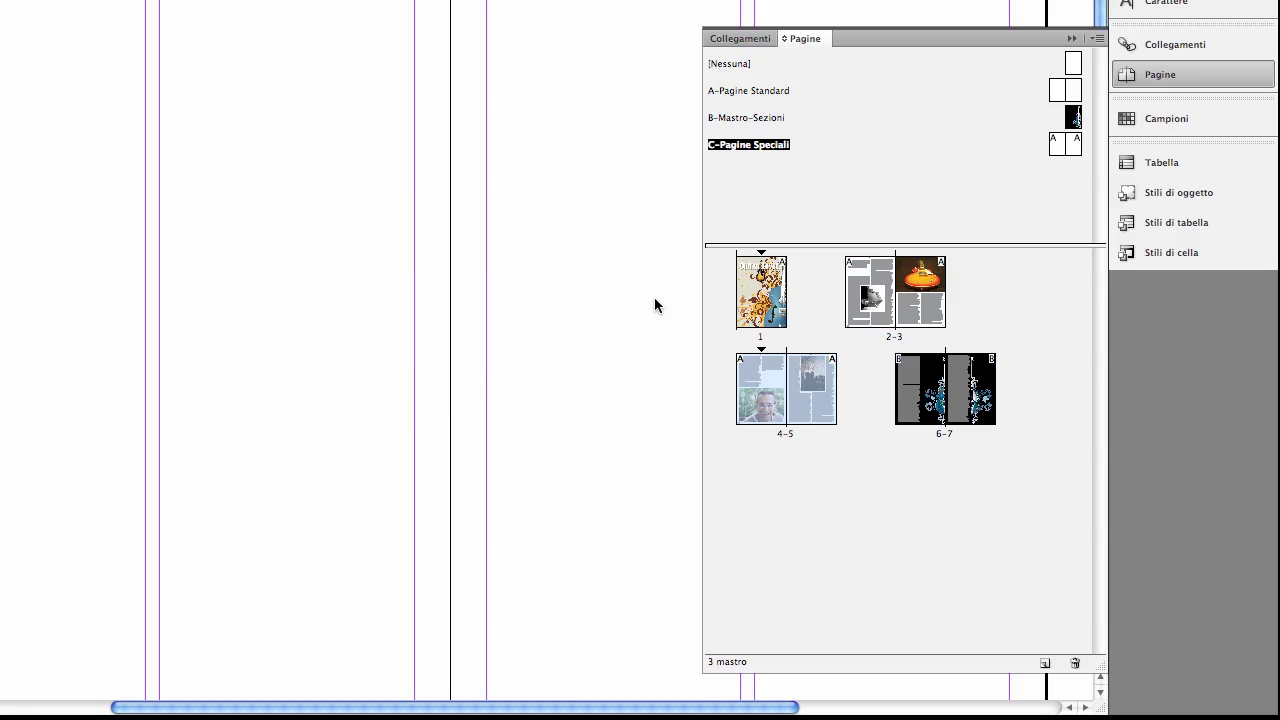
Show page 4 in the document and examine the headers of spread 4-5 against the neighbouring spread 2-3
left_click(758, 398)
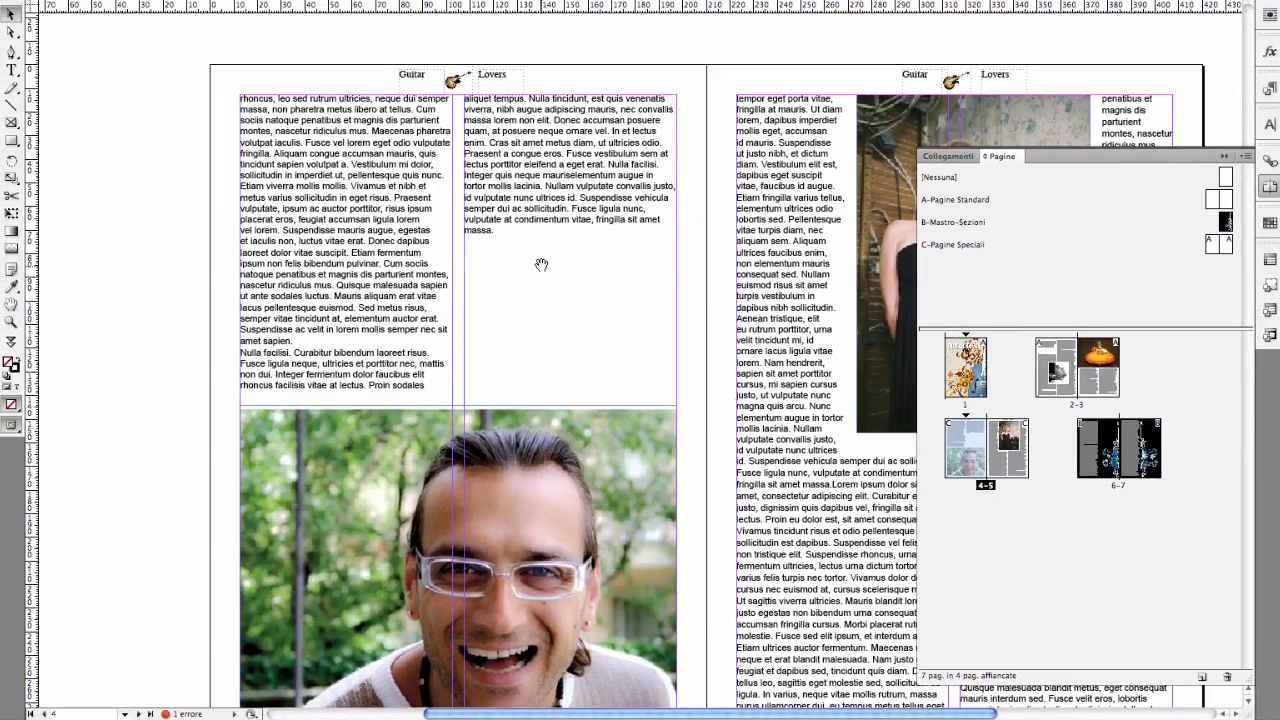
scroll(541, 264, "up", 5)
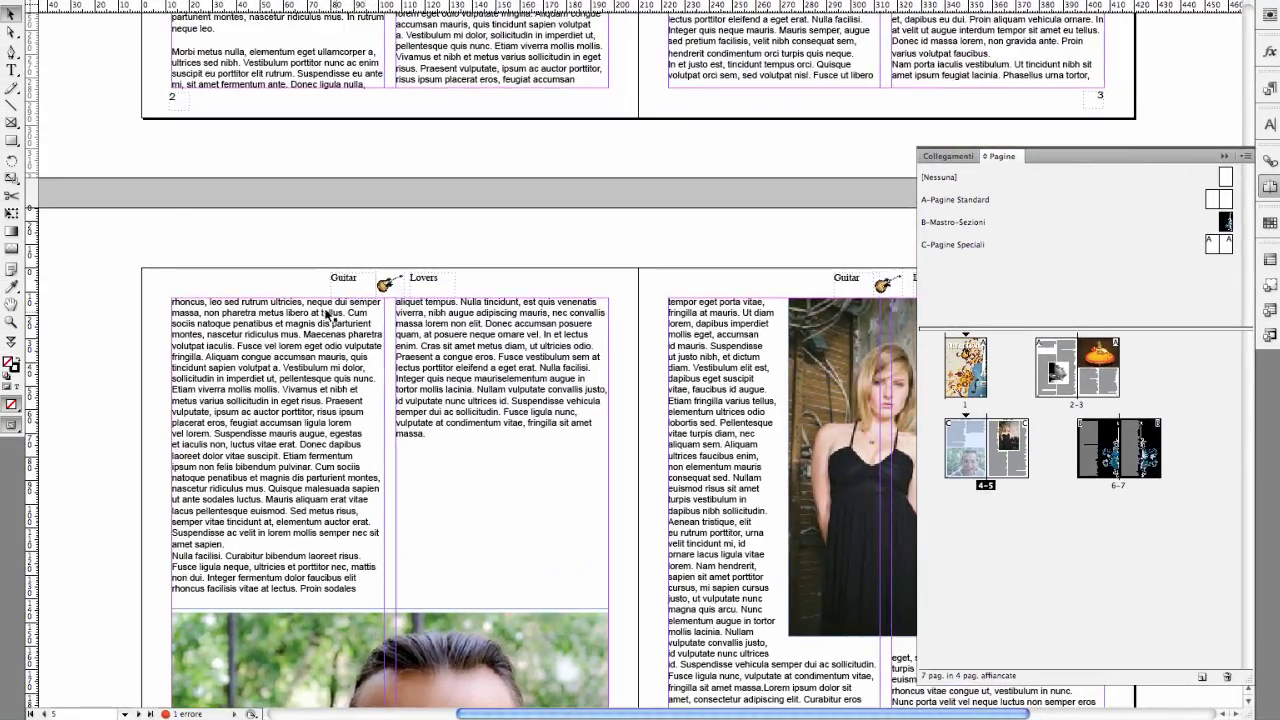
scroll(460, 335, "up", 3)
scroll(460, 335, "right", 3)
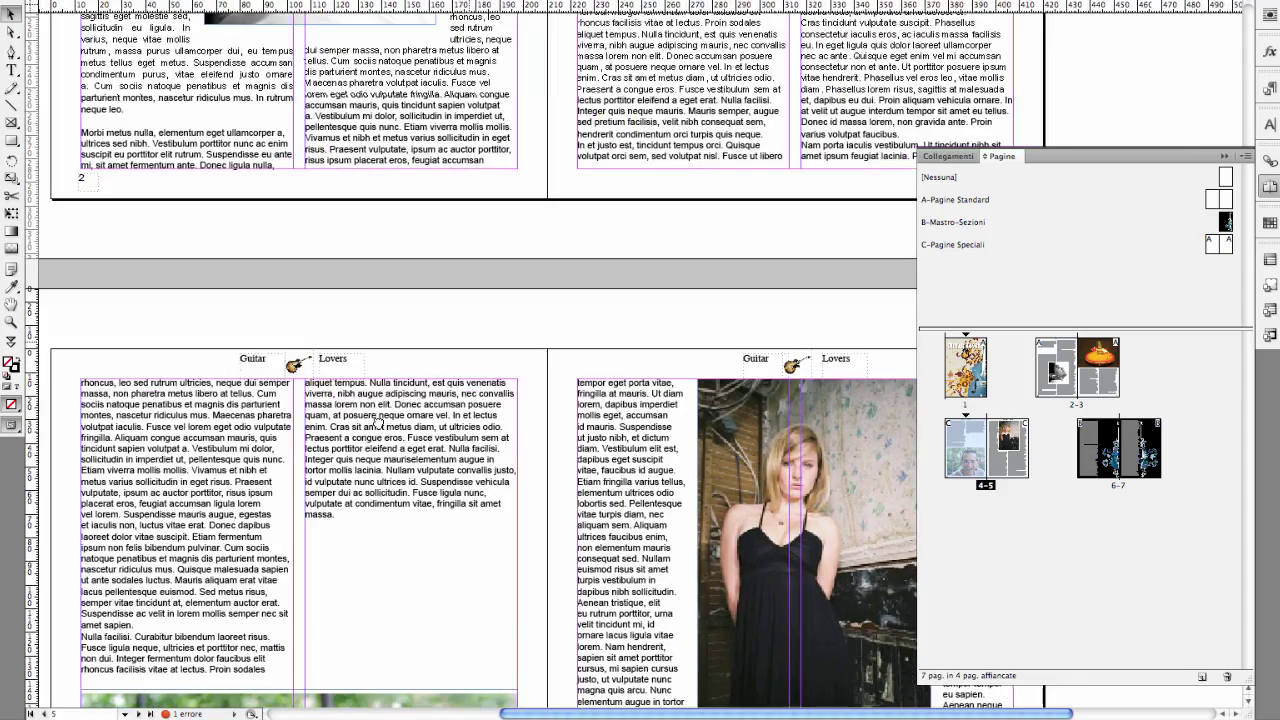
left_click_drag(378, 423, 369, 409)
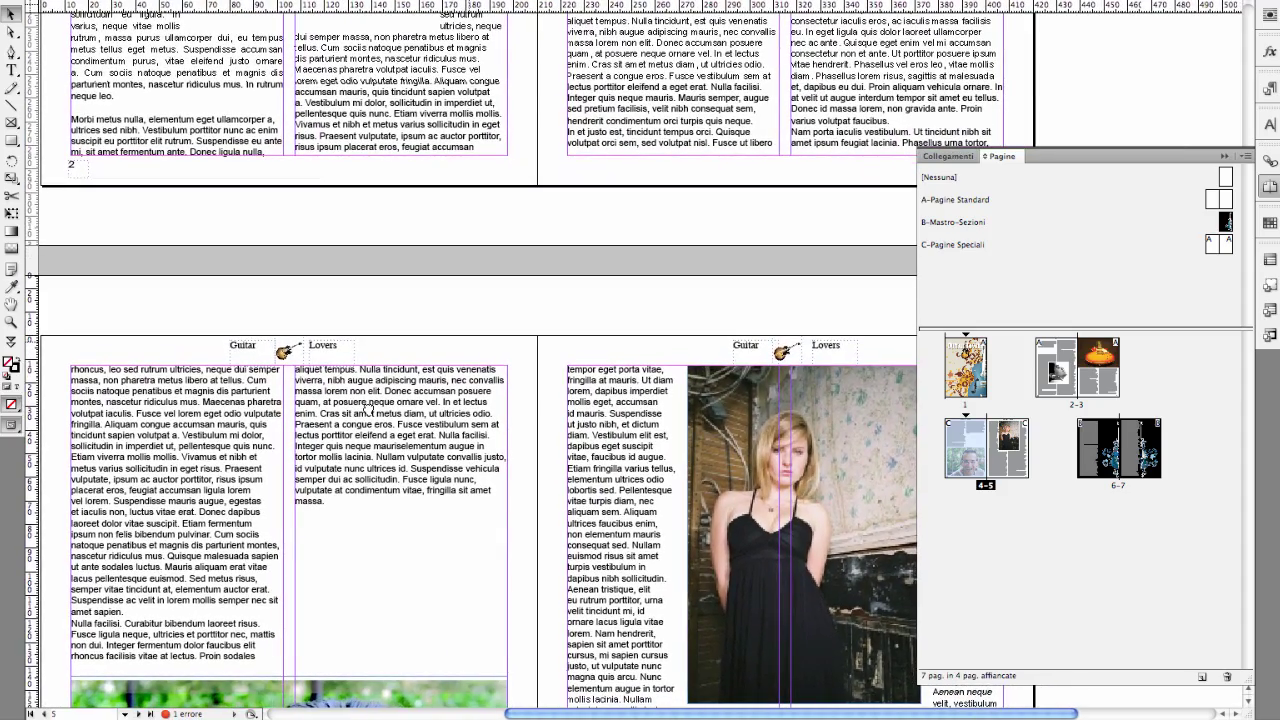
scroll(385, 418, "up", 1)
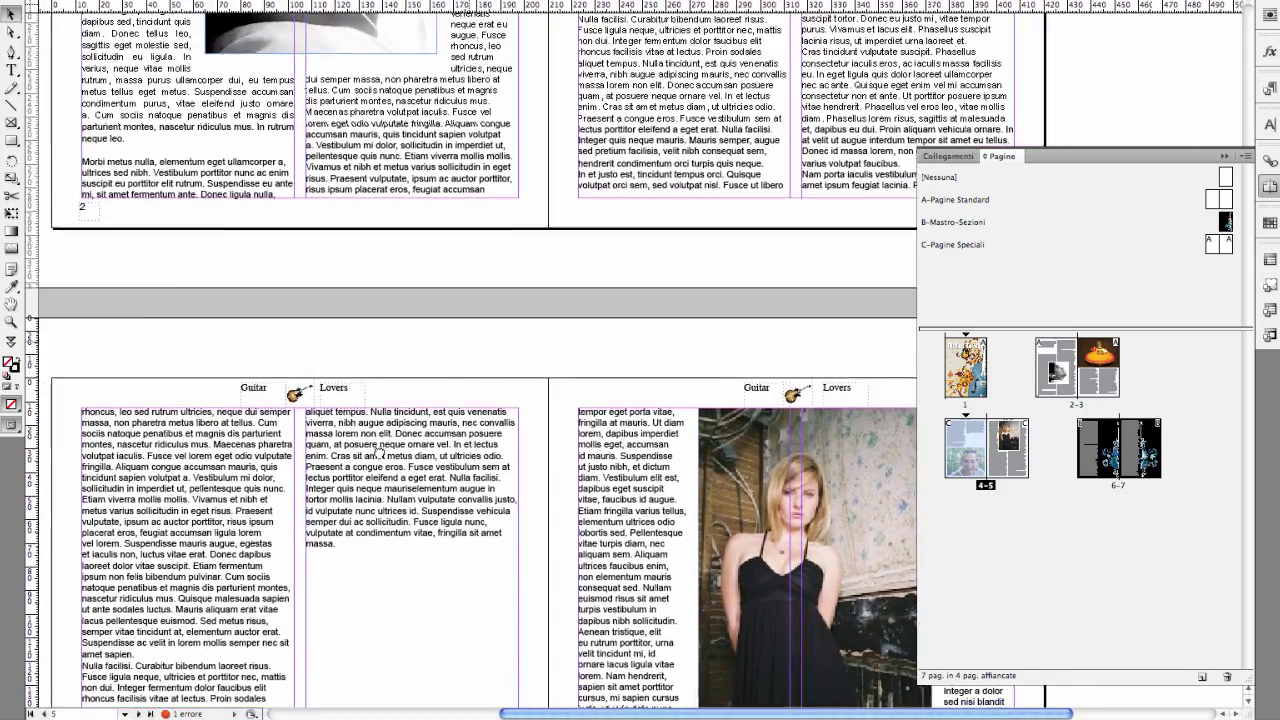
scroll(410, 430, "right", 1)
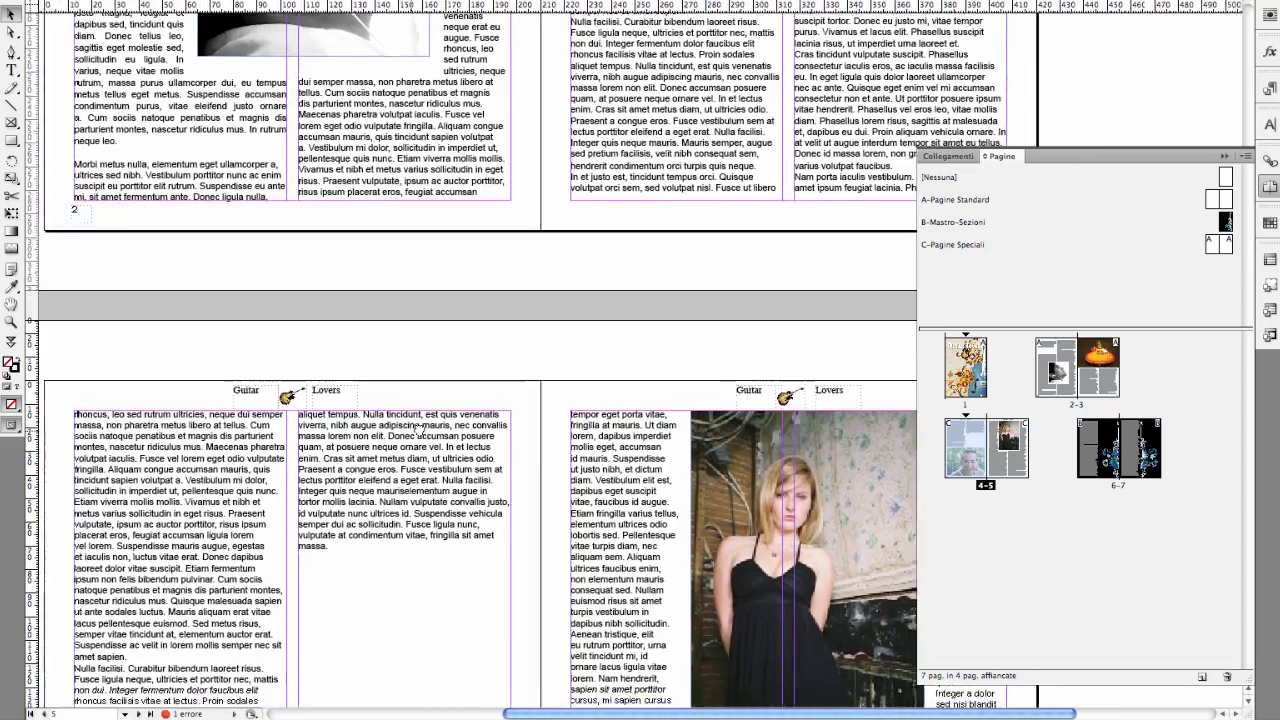
left_click_drag(418, 428, 466, 331)
scroll(466, 331, "down", 2)
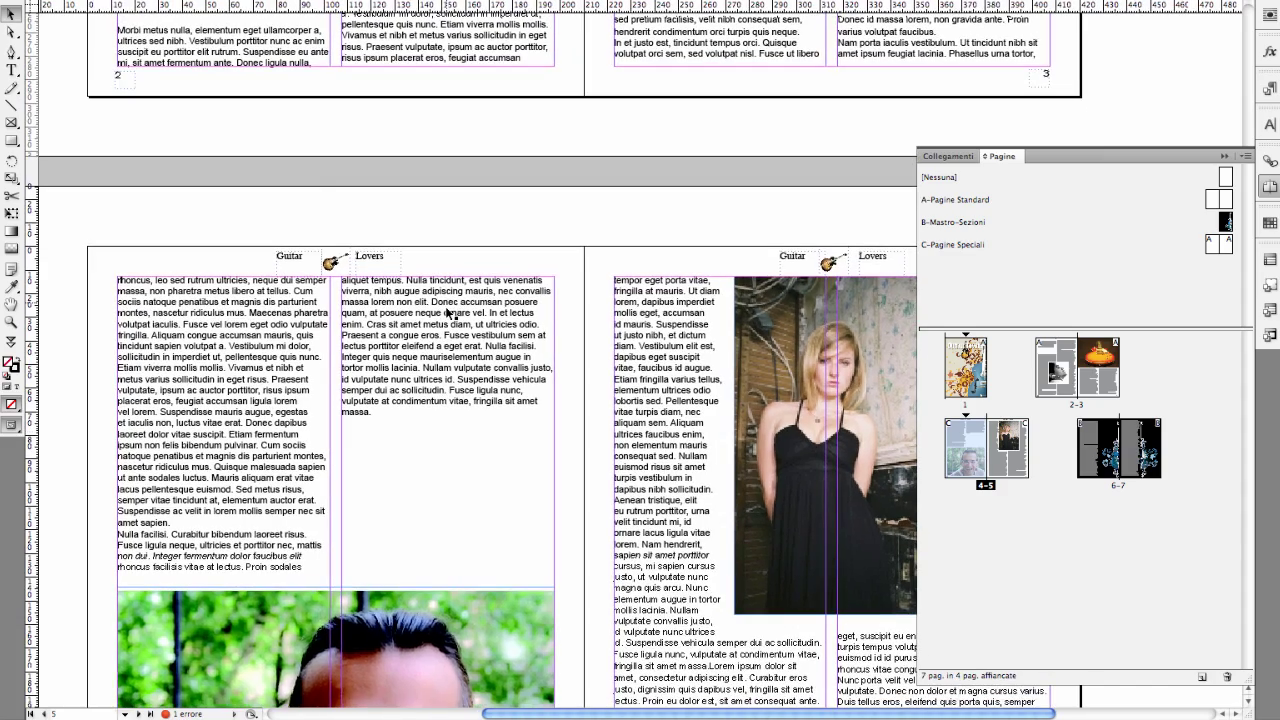